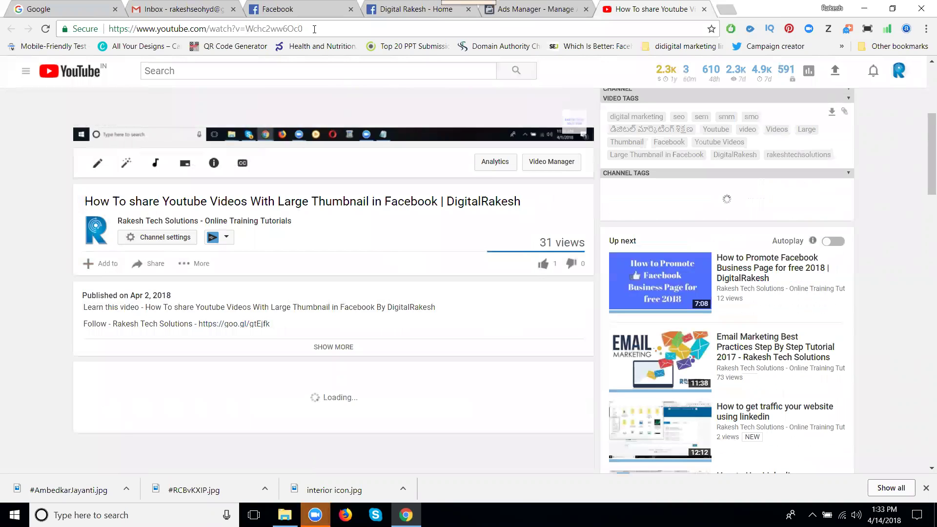
Copy the YouTube video's URL and open fblinker.com in a new browser tab
left_click(315, 29)
key("ctrl+c")
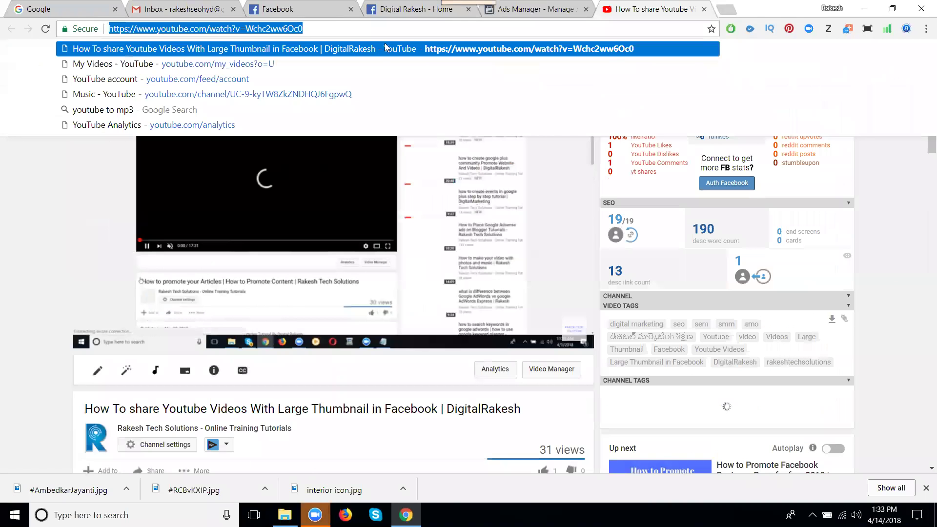
left_click(733, 11)
type("fbl")
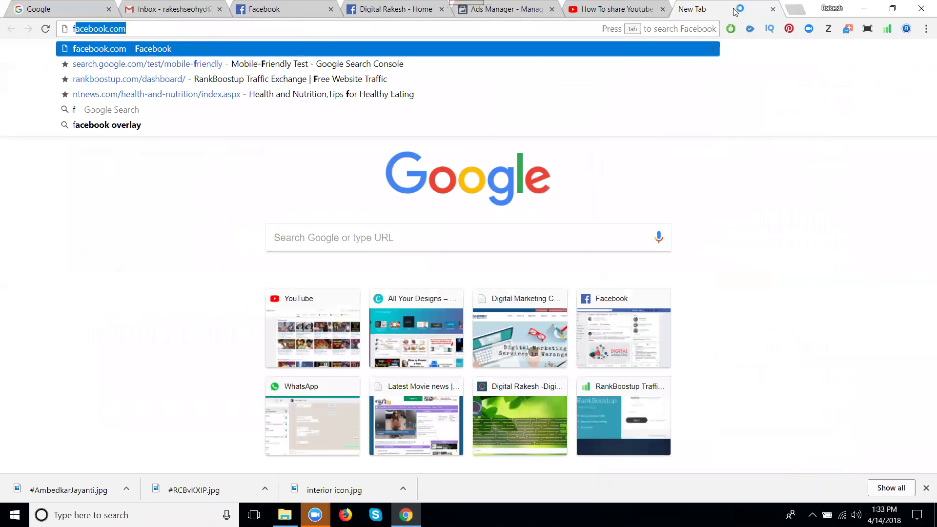
key("Return")
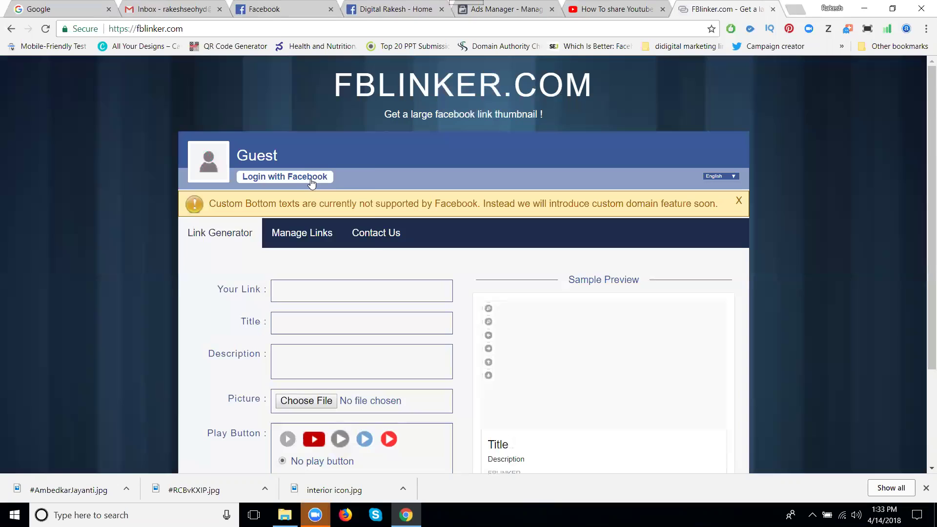
Log in to FBlinker with Facebook and paste the copied YouTube URL as the link to generate
left_click(311, 182)
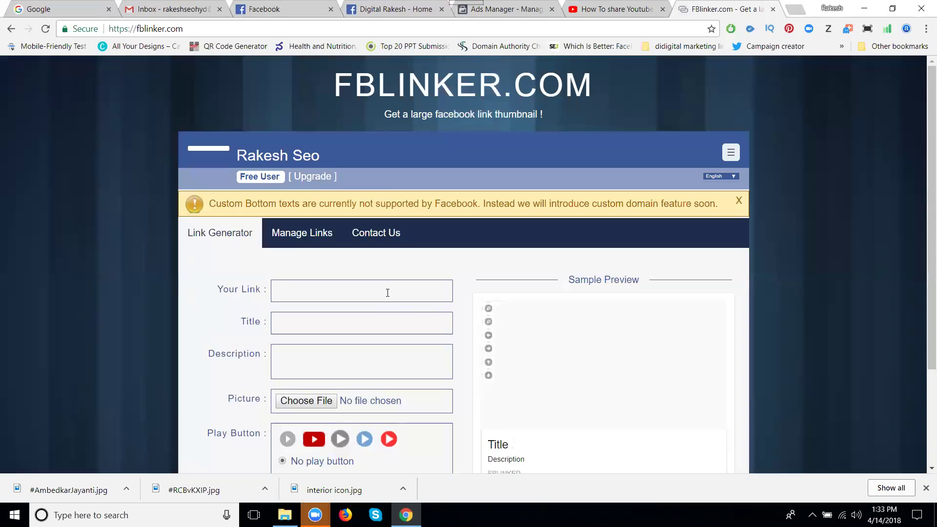
left_click(388, 293)
key("ctrl+v")
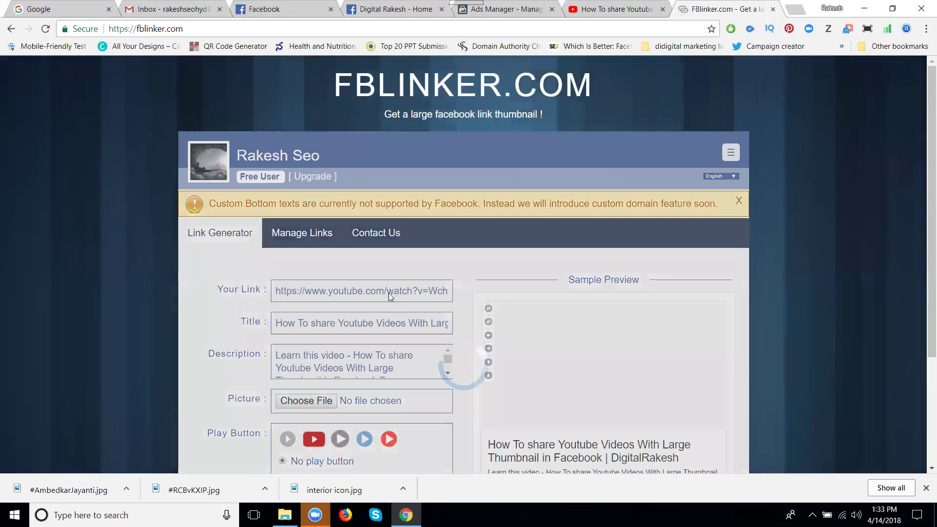
scroll(322, 187, "down", 3)
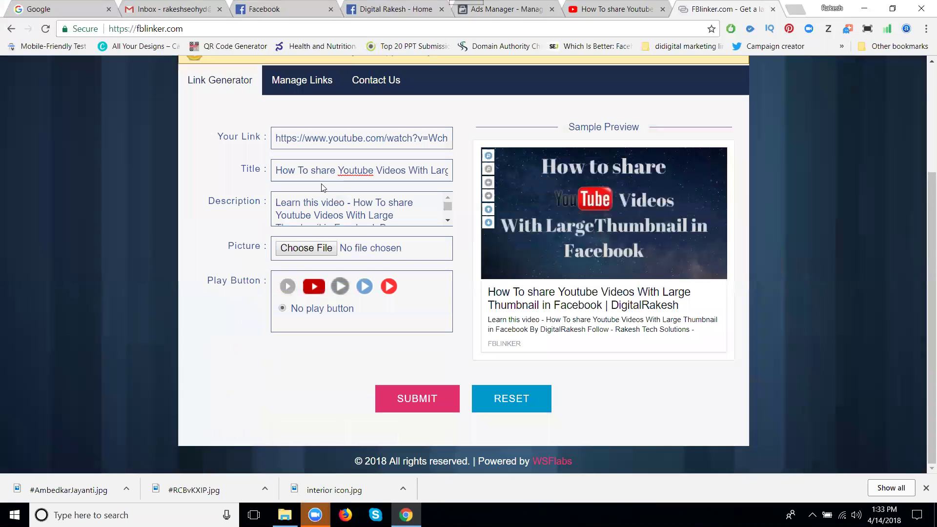
Copy the filled-in video title, then submit the link and open it for sharing on Facebook
triple_click(287, 171)
key("ctrl+c")
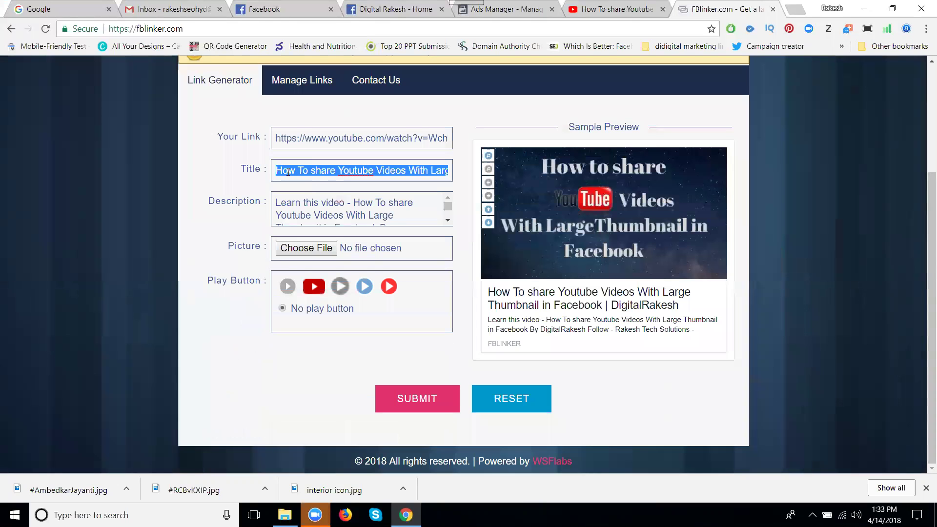
left_click(405, 392)
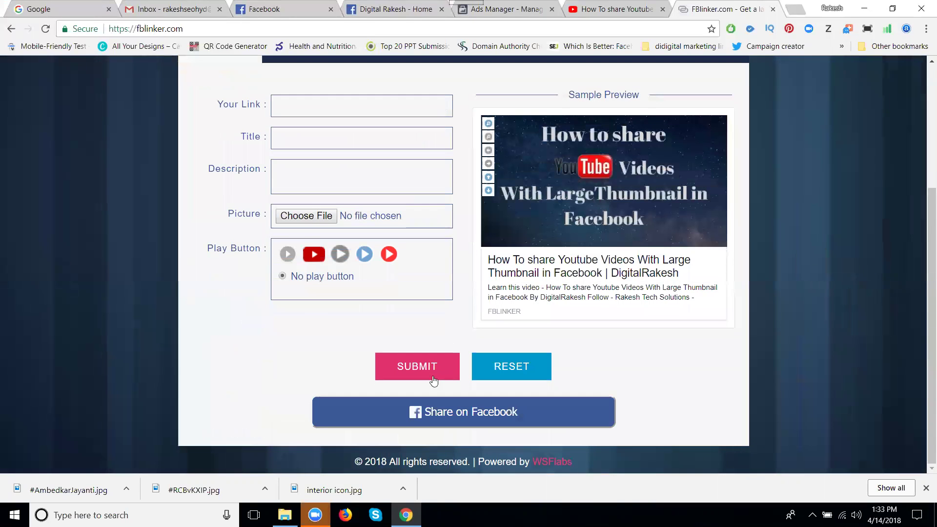
left_click(438, 412)
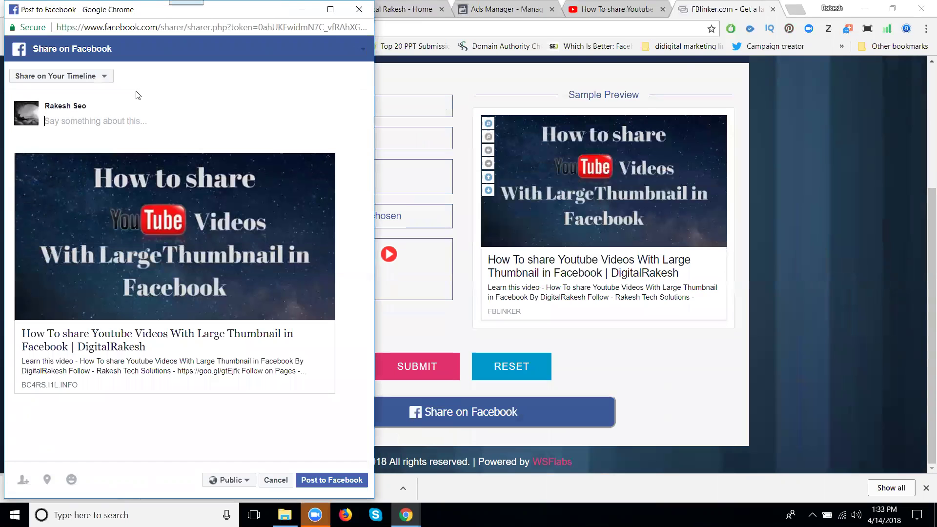
Set the share destination to a page you manage and choose the Digital Rakesh page
left_click(91, 75)
left_click(90, 75)
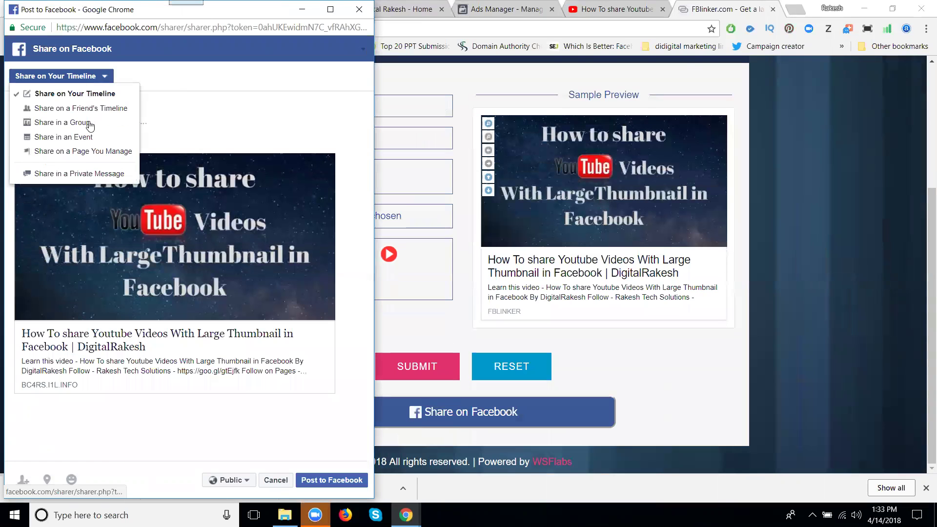
left_click(79, 150)
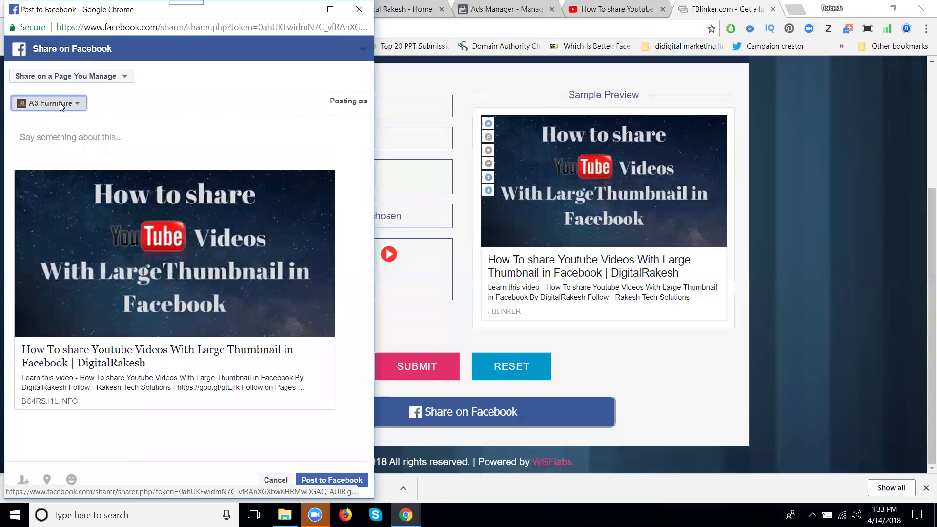
left_click(59, 104)
scroll(68, 161, "down", 3)
left_click(70, 146)
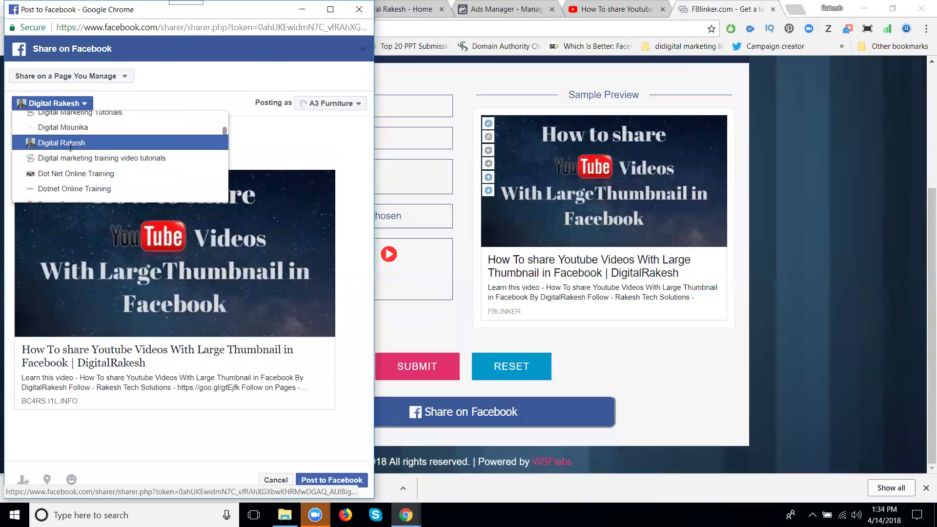
Paste the video title as the post message and turn Youtube, Facebook and DigitalRakesh into hashtags
left_click(81, 137)
key("ctrl+v")
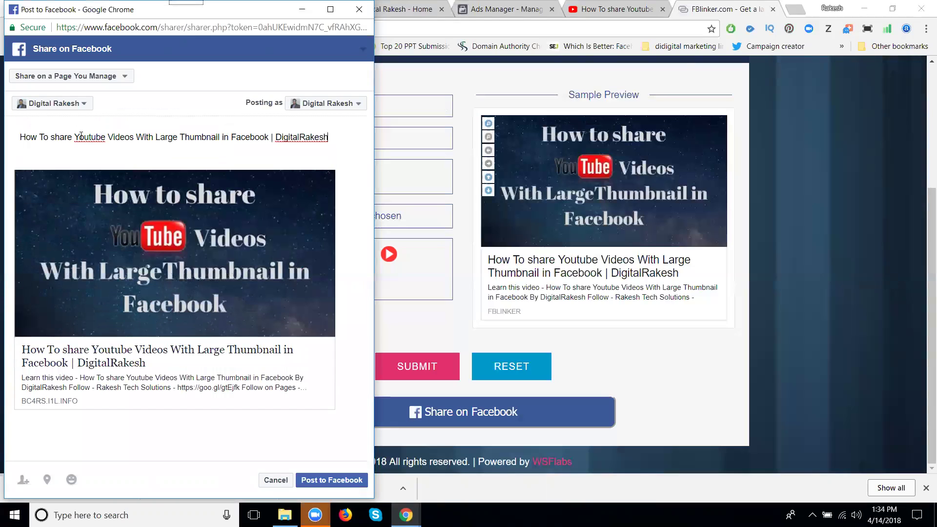
left_click(76, 136)
type("#")
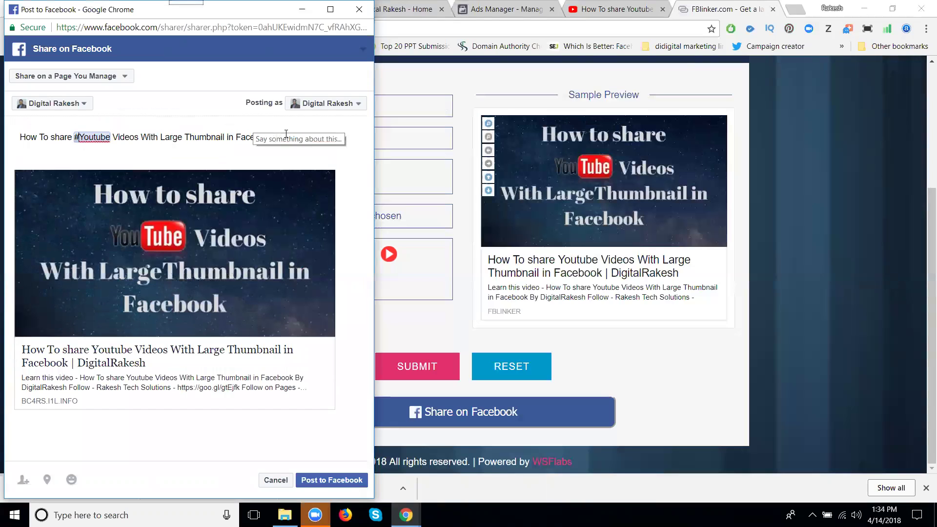
left_click(283, 136)
type("#")
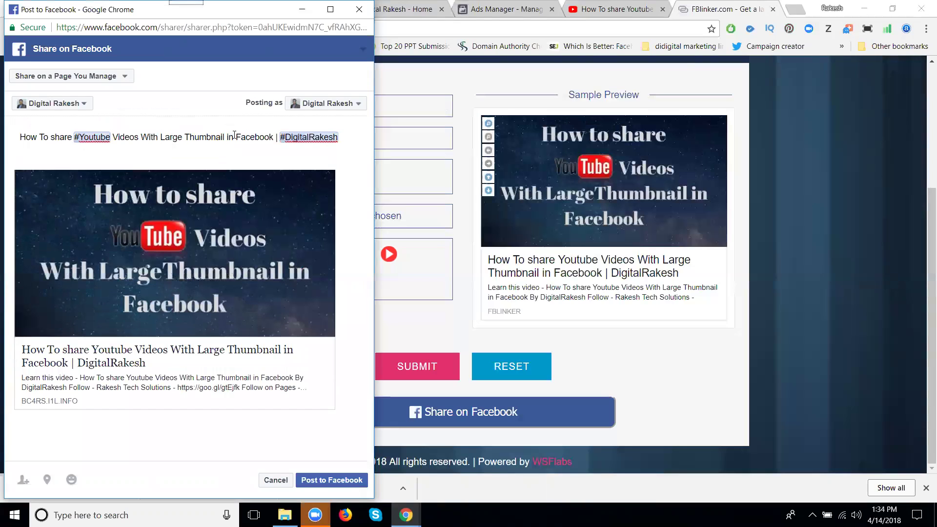
left_click(235, 136)
type("#")
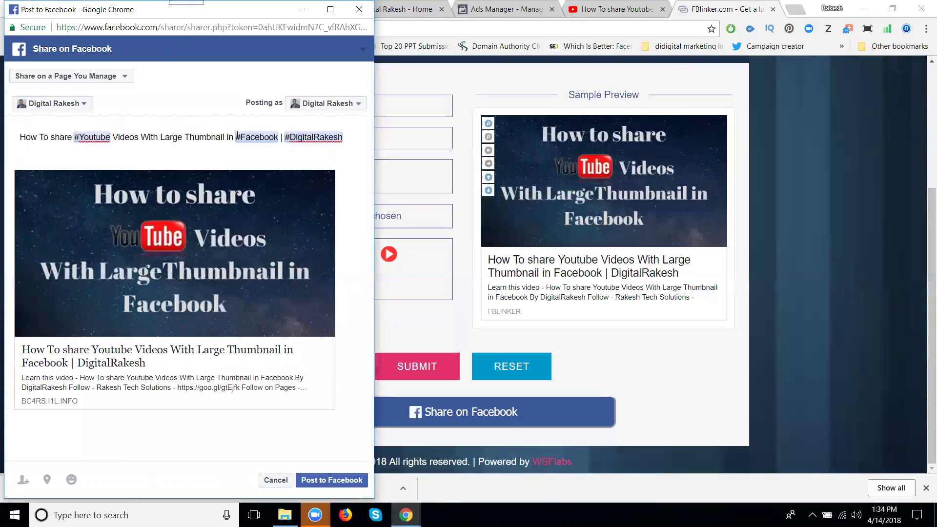
key("ctrl+a")
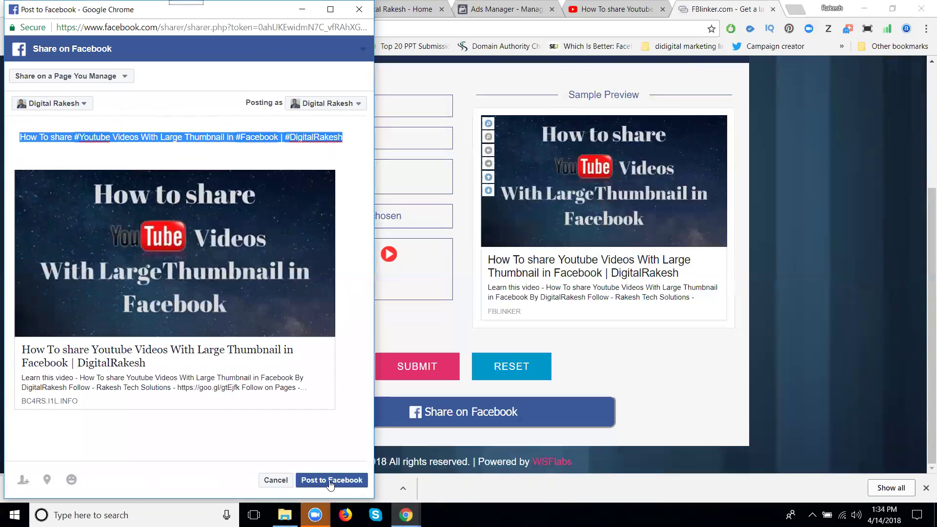
Add Rakesh Tech Solutions as the post's check-in location and publish the post to Facebook
left_click(49, 481)
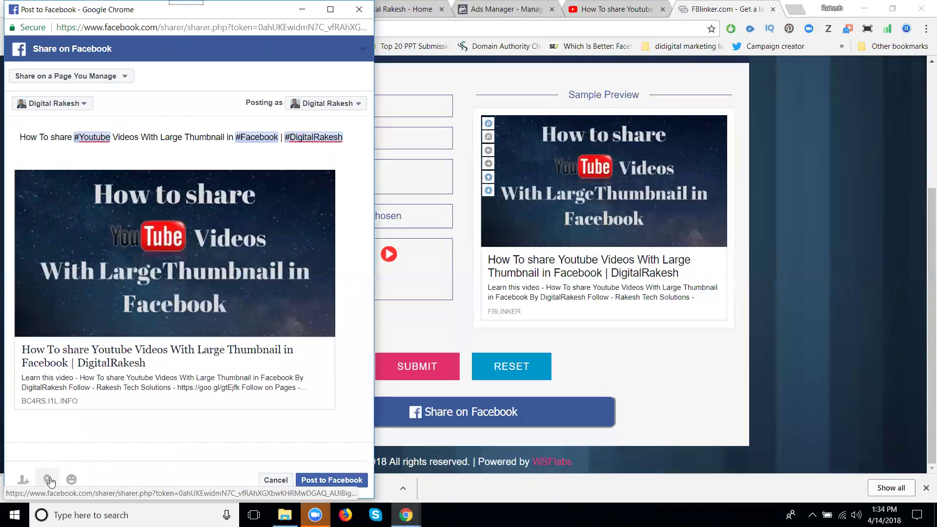
type("rakesh tech")
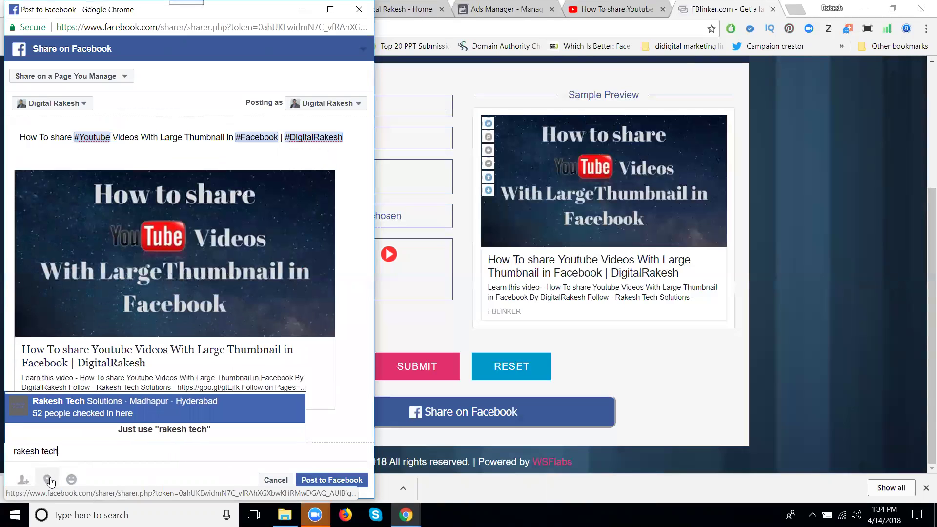
key("Down")
key("Up")
key("Return")
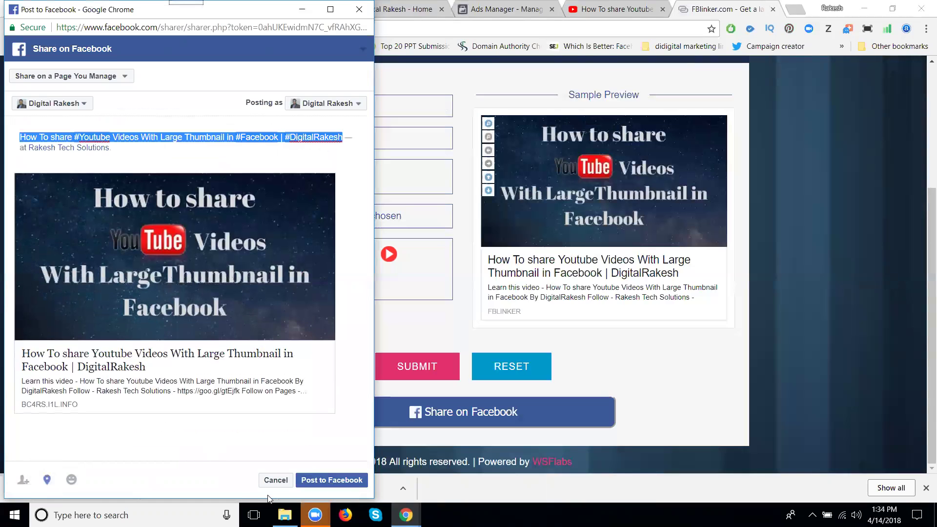
left_click(335, 480)
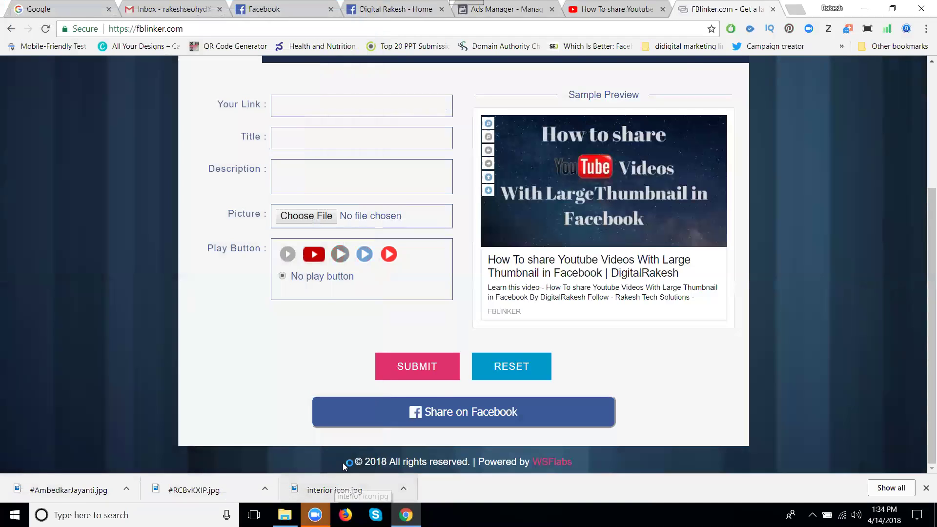
Reload the Digital Rakesh Facebook page and view the newly published video post
left_click(383, 9)
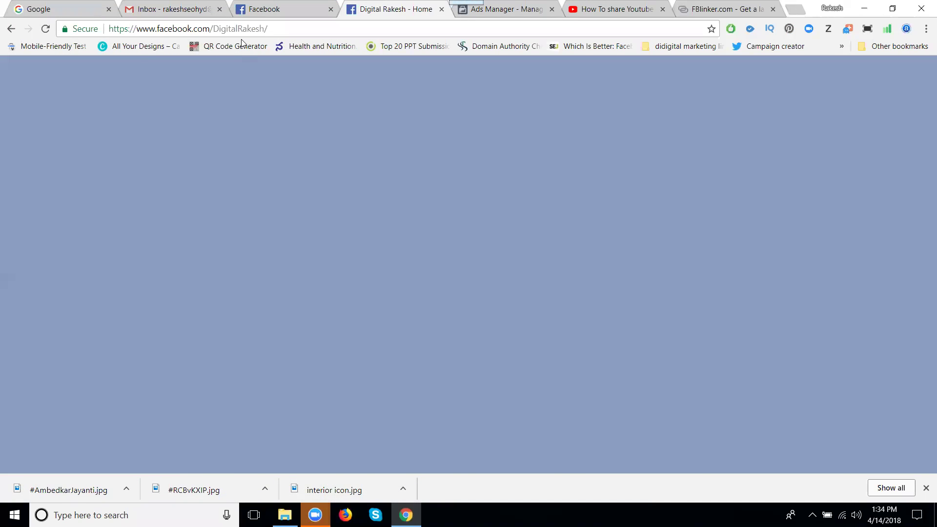
left_click(46, 30)
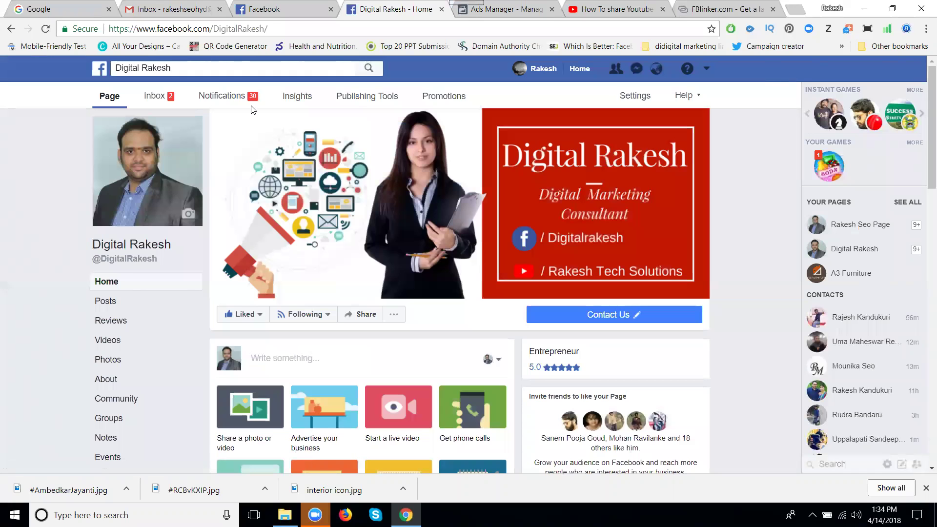
scroll(252, 110, "down", 4)
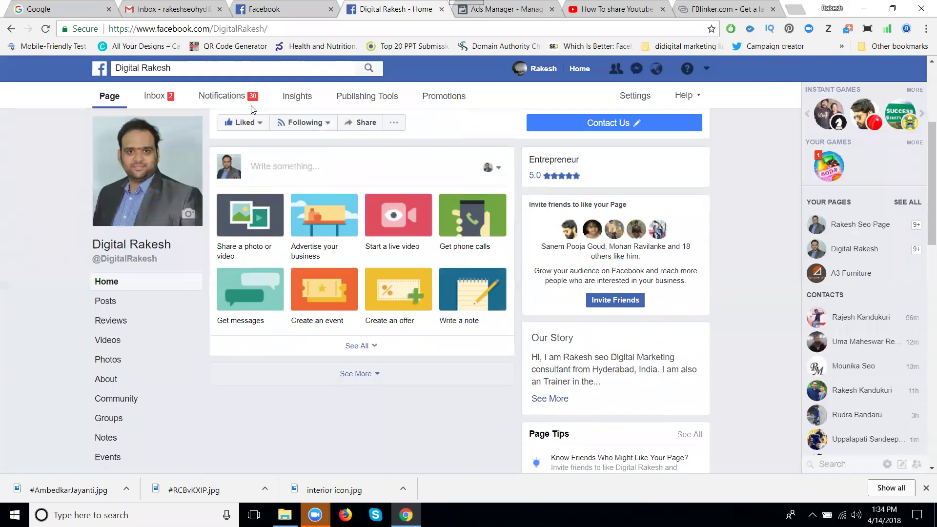
scroll(252, 109, "down", 4)
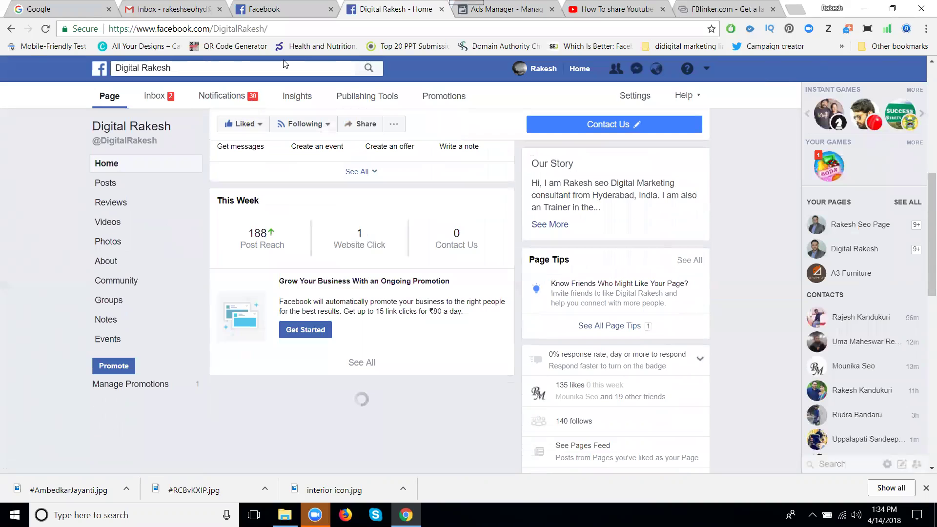
scroll(313, 161, "down", 5)
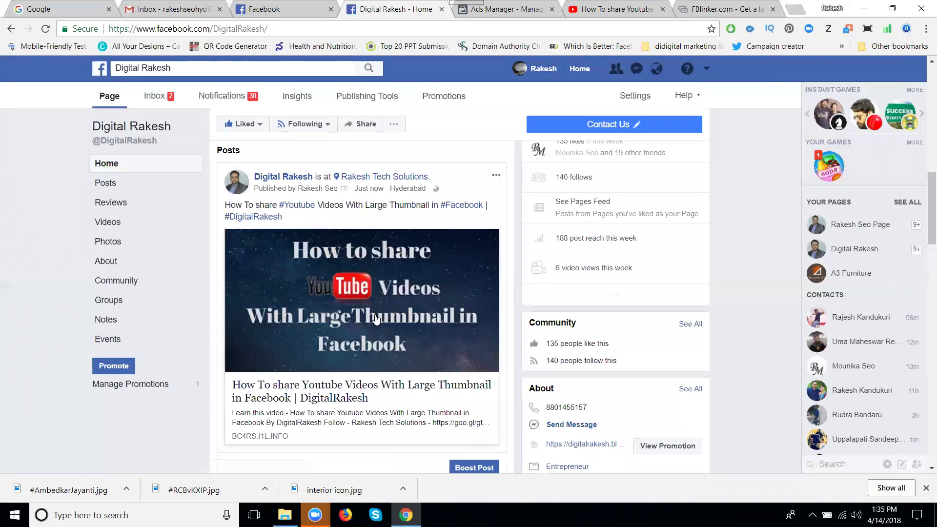
scroll(344, 288, "down", 3)
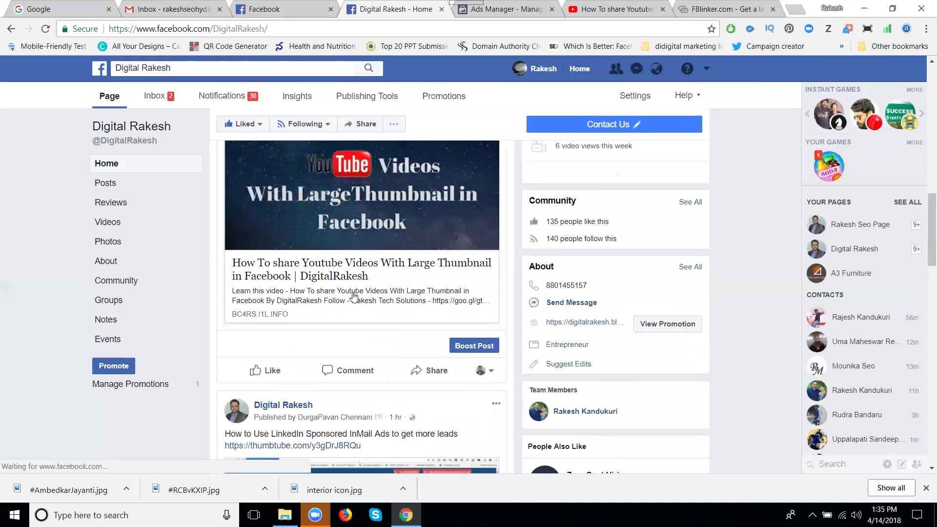
Open the boost setup for the new post and examine its mobile and desktop news feed previews
left_click(470, 347)
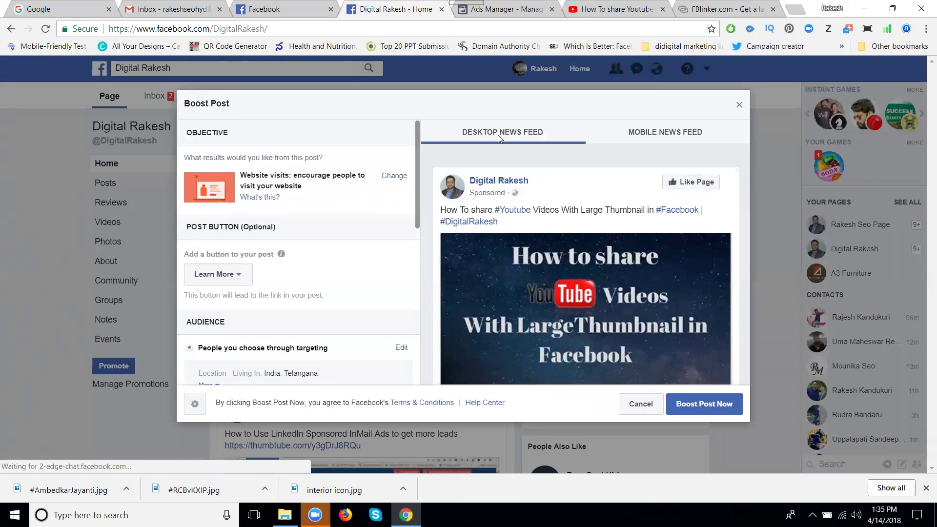
left_click(646, 134)
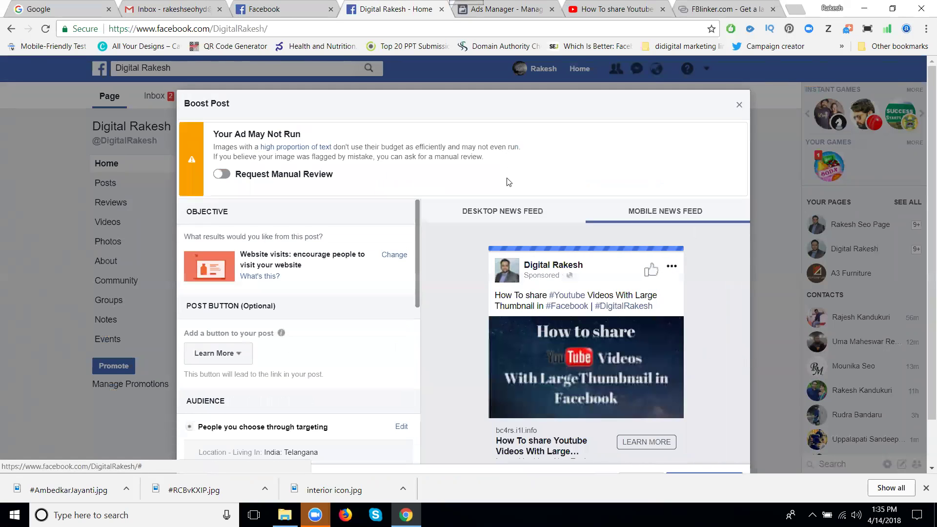
left_click(502, 214)
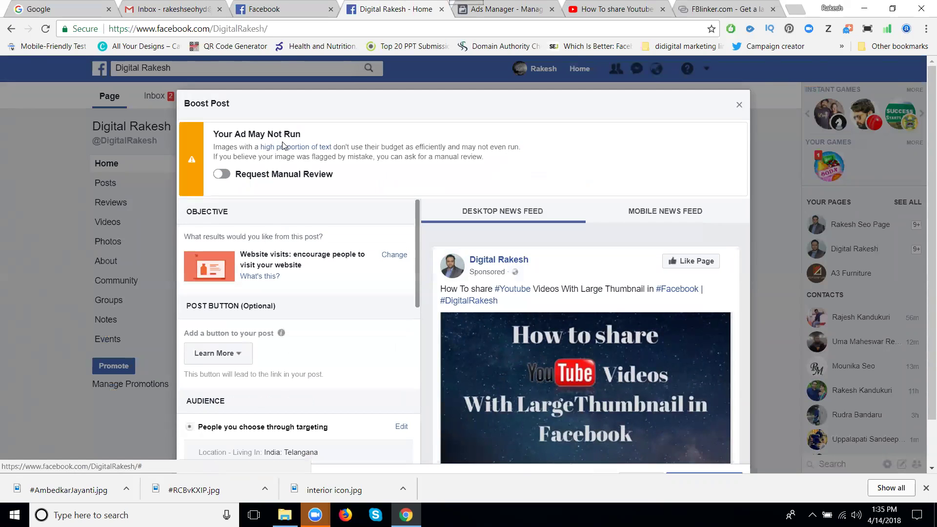
scroll(378, 248, "down", 3)
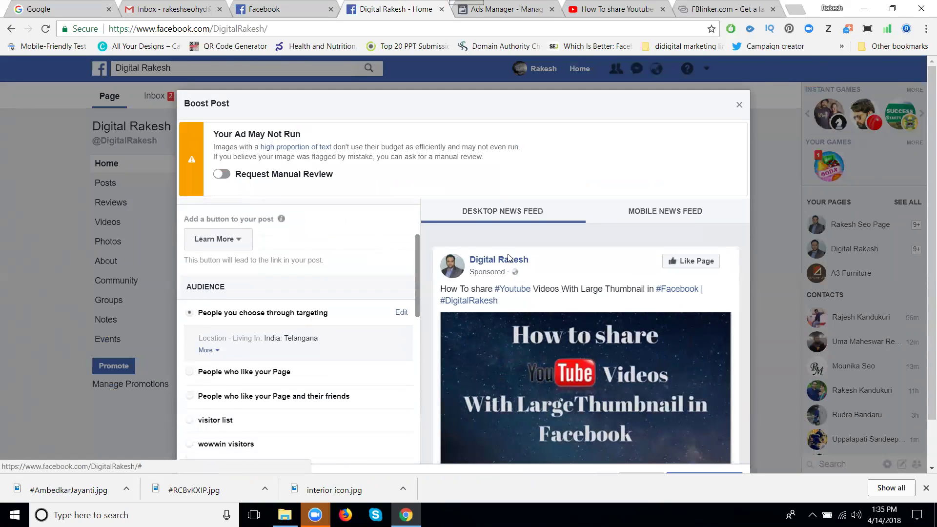
scroll(561, 267, "down", 3)
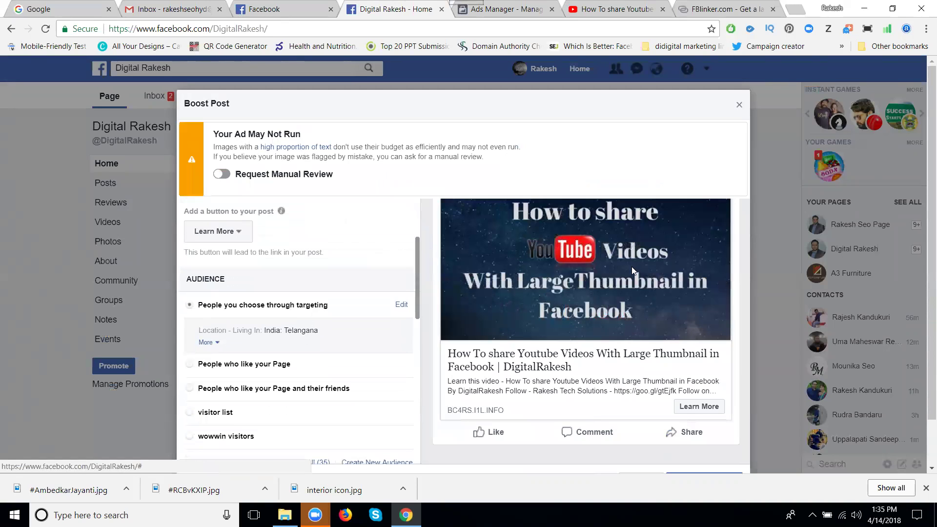
scroll(632, 266, "up", 3)
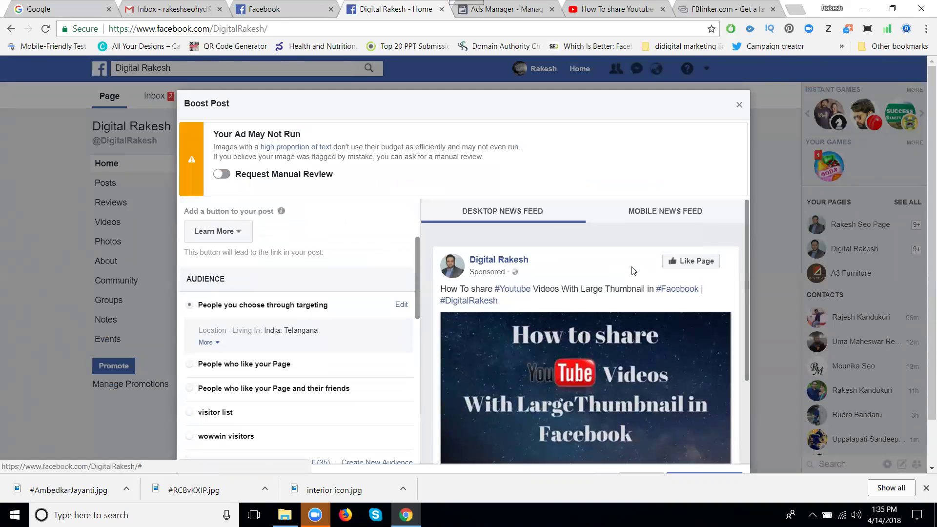
Request a manual review in the boost setup, and cancel the promotion
left_click(227, 175)
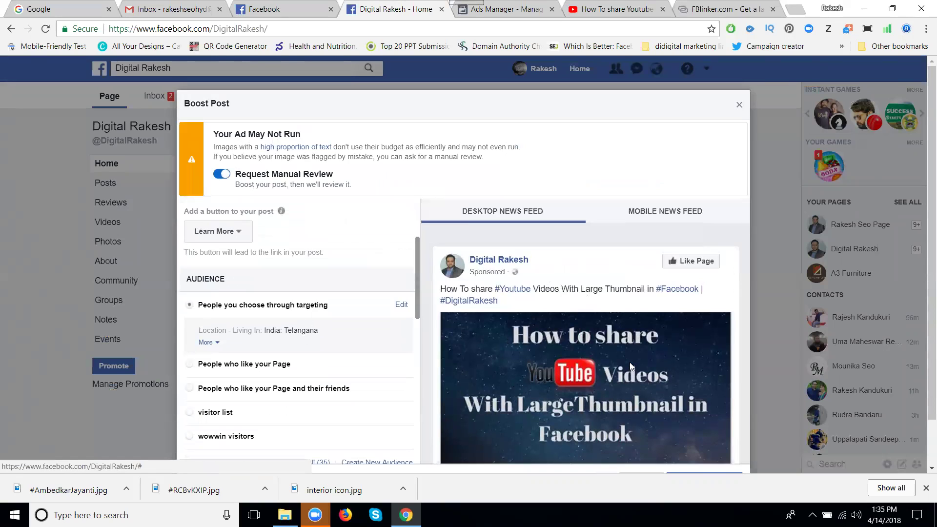
left_click(739, 106)
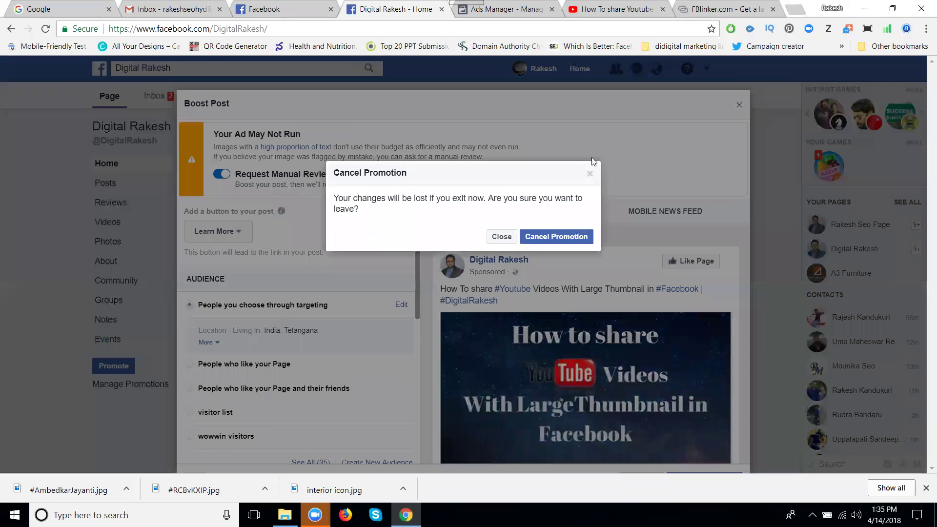
left_click(540, 238)
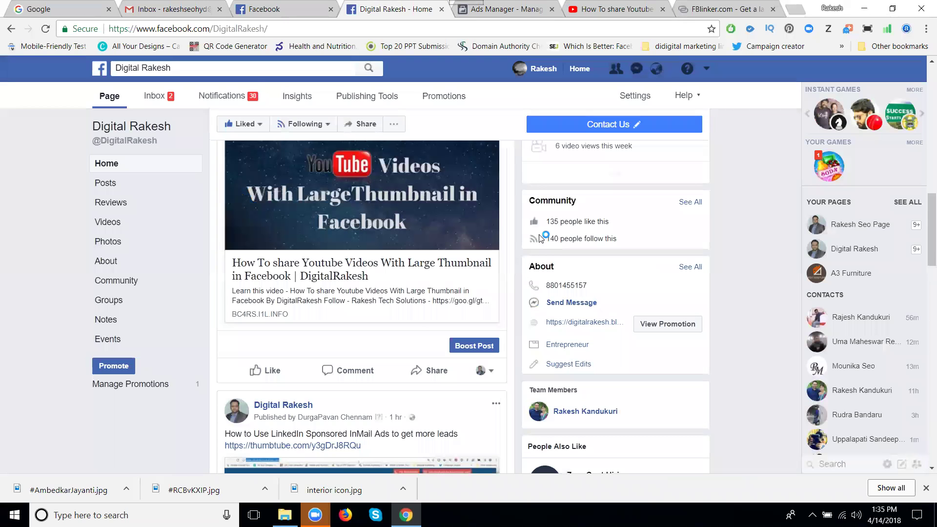
Open the suggested Email Marketing Best Practices Step By Step Tutorial 2017 video on YouTube and copy its link
left_click(586, 15)
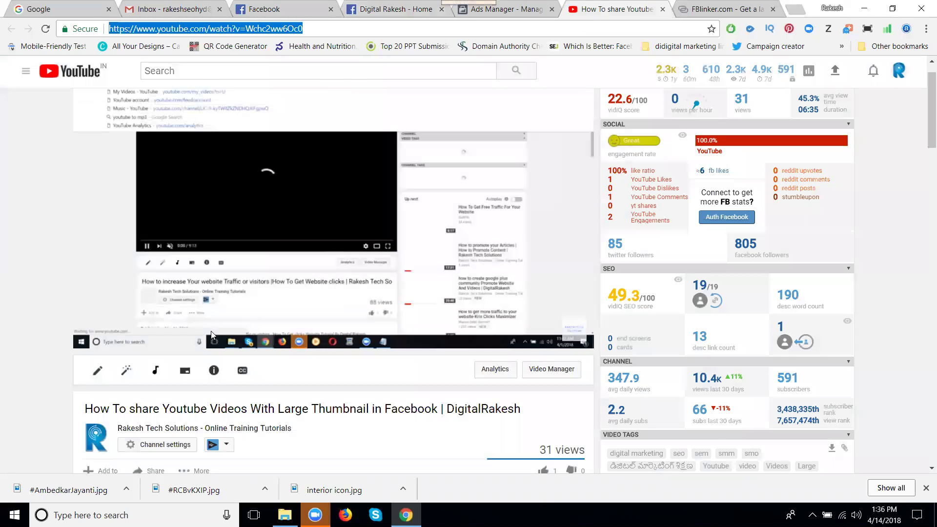
scroll(473, 317, "down", 4)
scroll(473, 317, "down", 4)
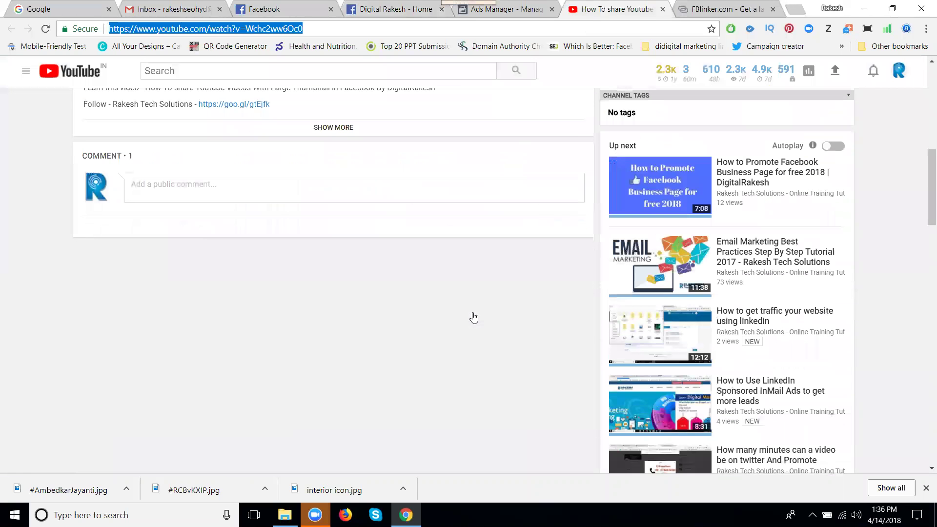
left_click(689, 264)
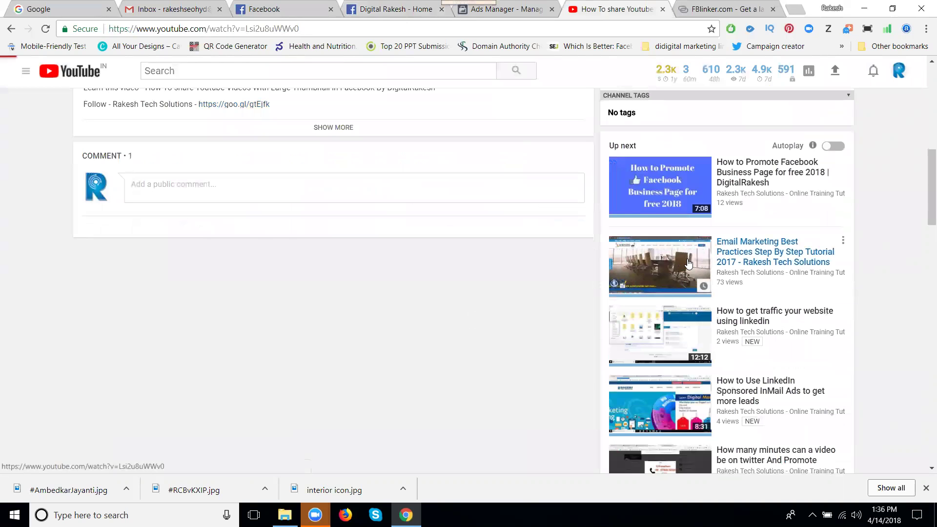
left_click(302, 29)
key("ctrl+c")
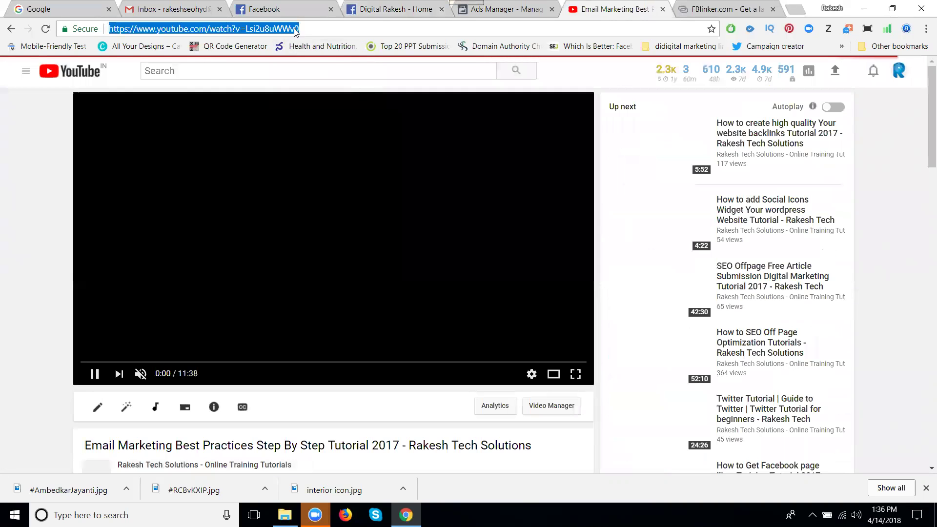
key("Escape")
Paste the video link into FBlinker's link generator, copy the video title, and submit the form
left_click(722, 8)
key("ctrl+v")
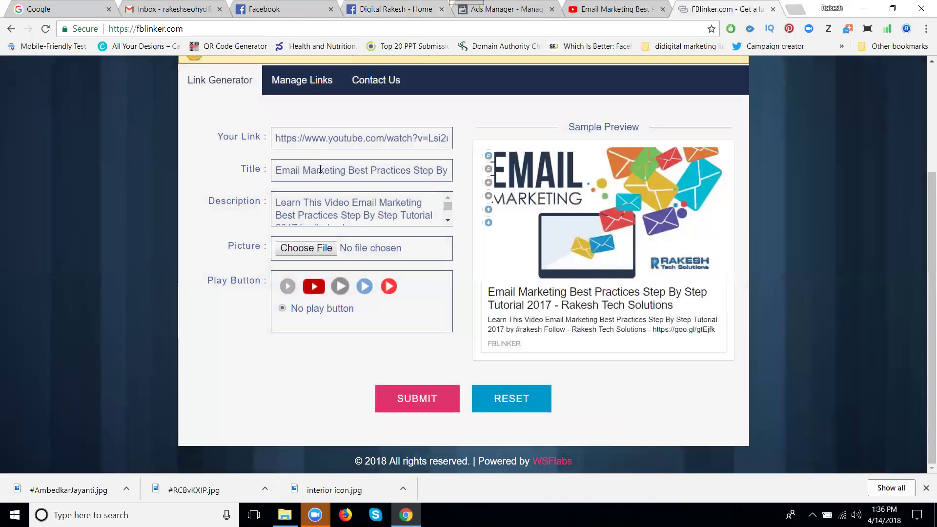
double_click(320, 170)
key("ctrl+a")
key("ctrl+c")
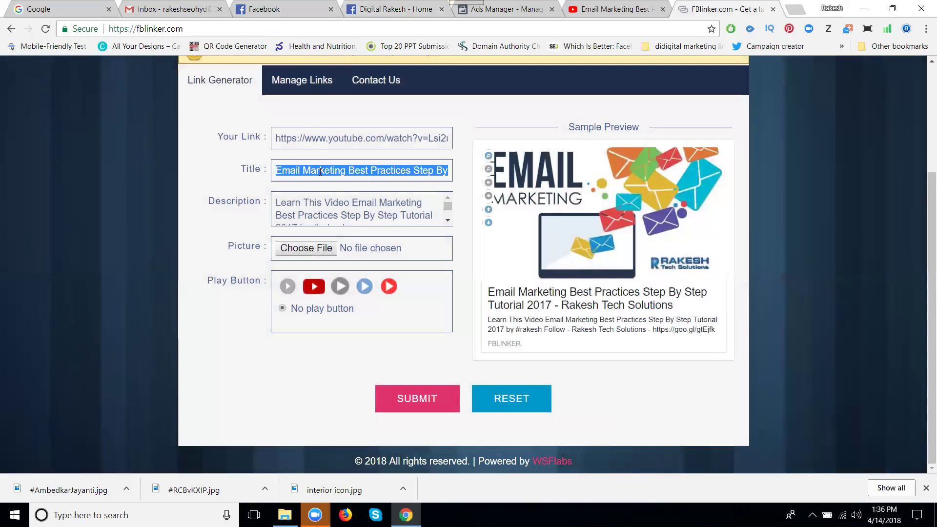
left_click(428, 395)
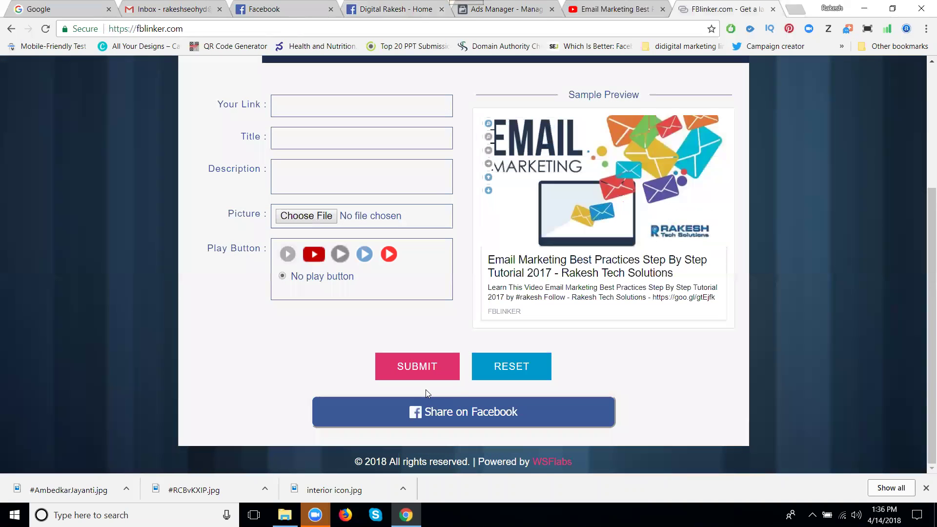
Share the generated link on Facebook to a managed page, choosing Digital Rakesh as the page
left_click(444, 416)
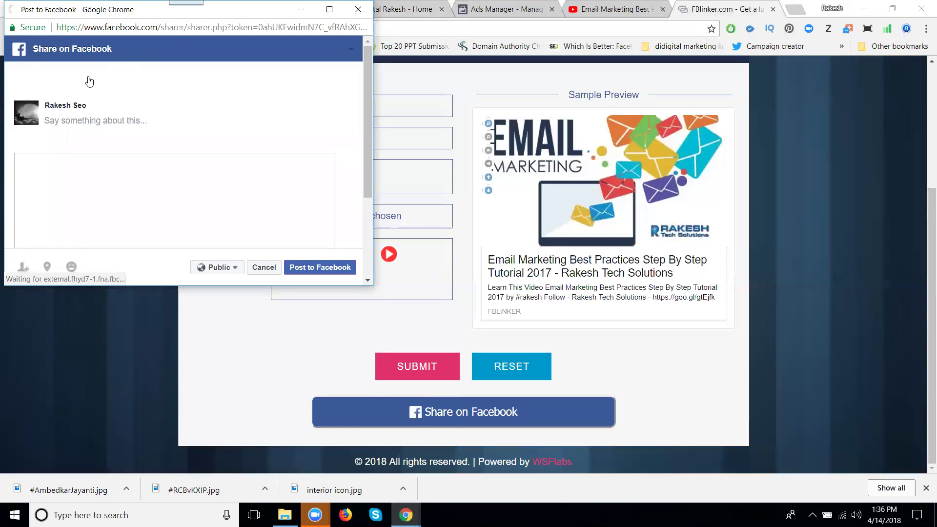
left_click(90, 77)
left_click(94, 156)
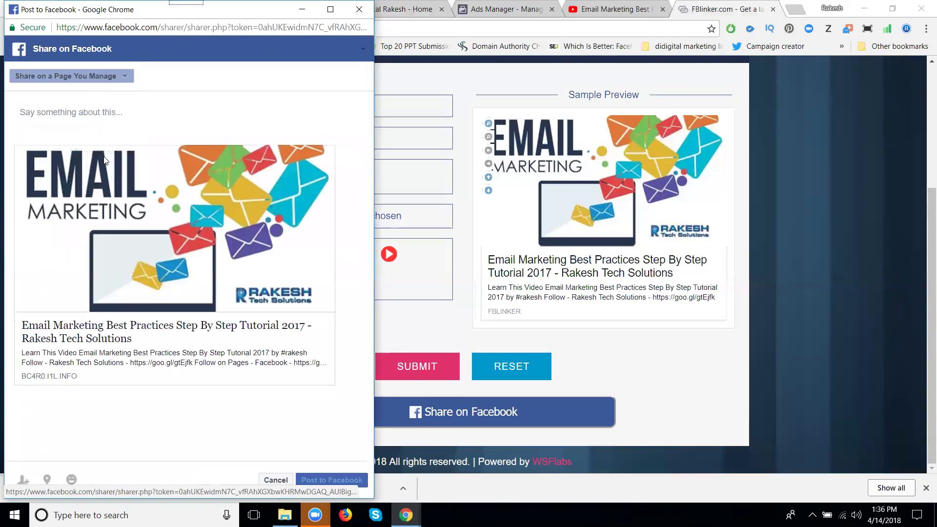
left_click(54, 106)
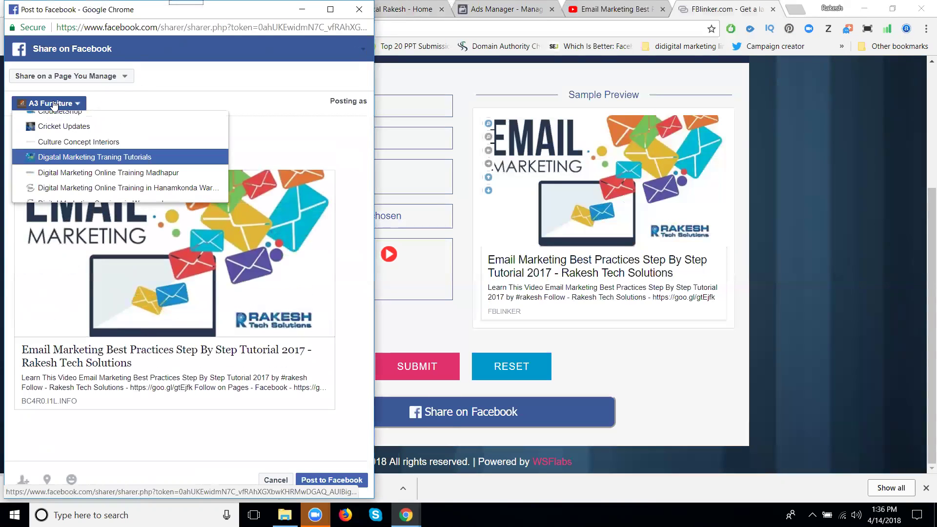
scroll(64, 171, "down", 1)
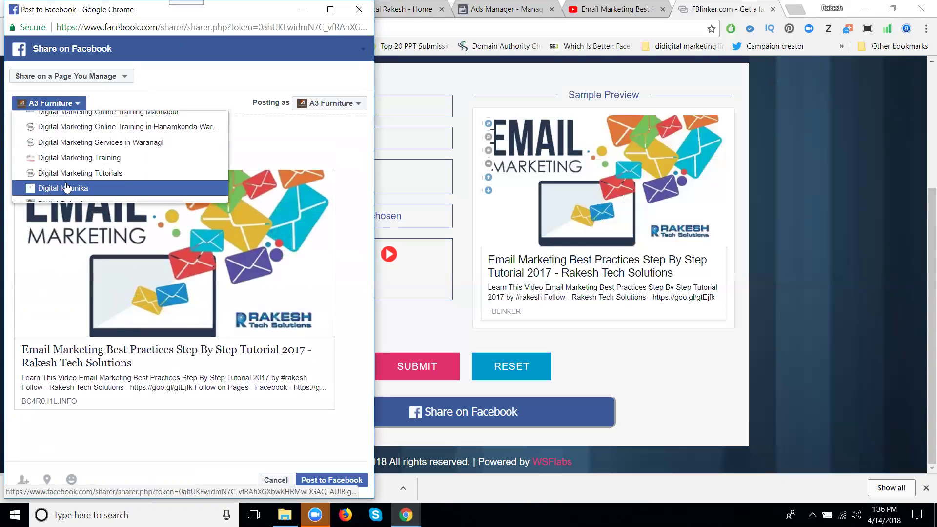
scroll(67, 183, "down", 1)
left_click(73, 142)
Paste the video title as the post message and turn Rakesh Tech Solutions into the hashtag #RakeshTechSolutions
left_click(75, 131)
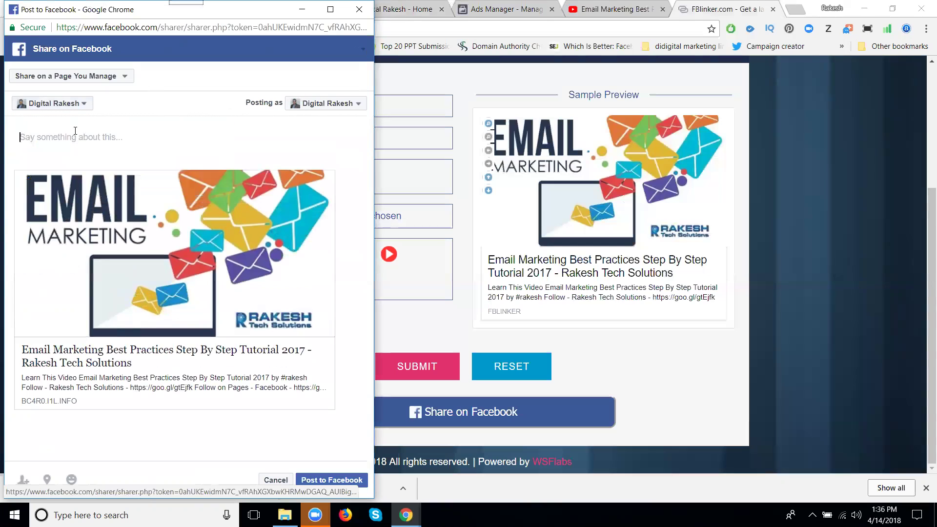
key("ctrl+v")
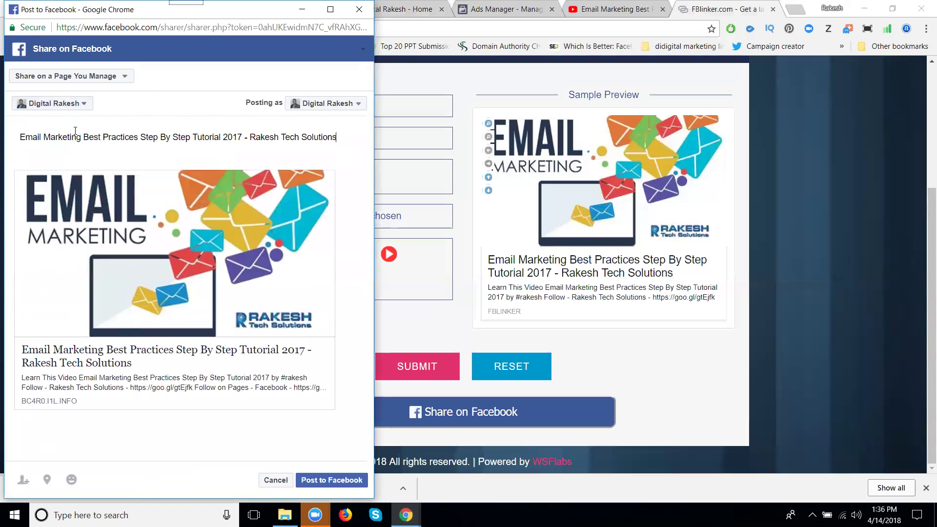
left_click(250, 135)
type("#")
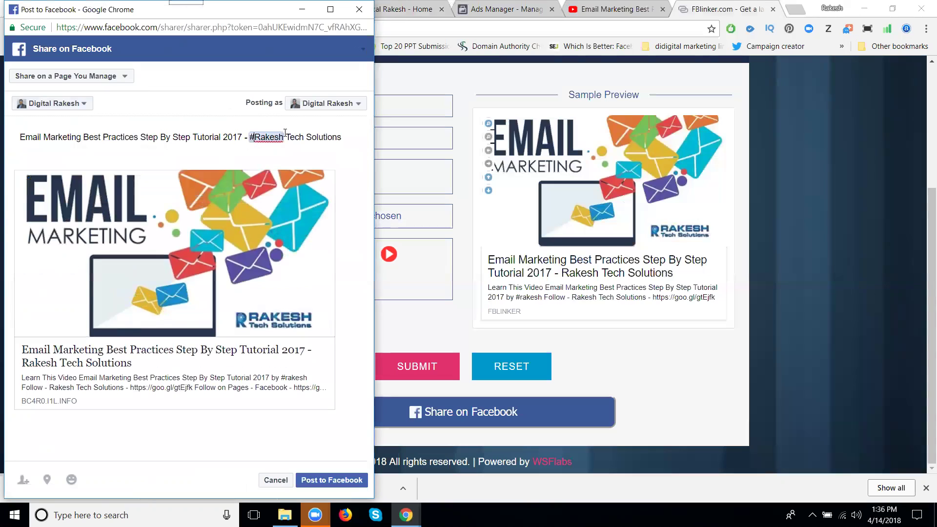
left_click(288, 136)
key("BackSpace")
key("Right")
key("Right")
key("Right")
key("Right")
key("Delete")
Turn Email Marketing in the message into the hashtag #EmailMarketing and publish the post to Facebook
left_click(20, 137)
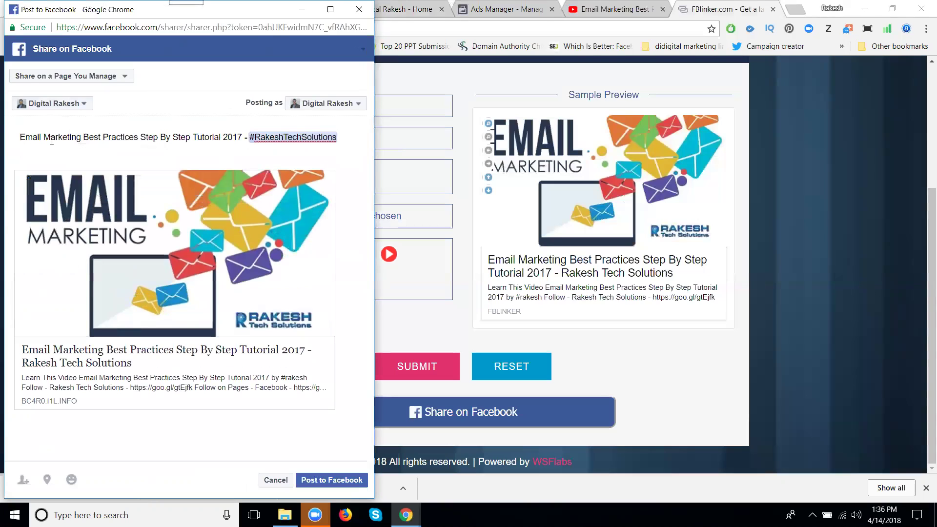
type("#")
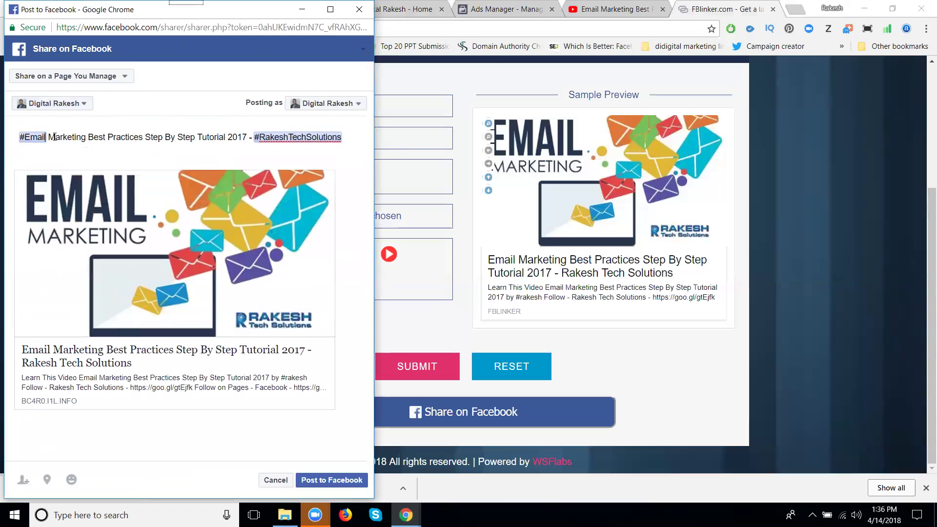
key("Delete")
left_click(320, 482)
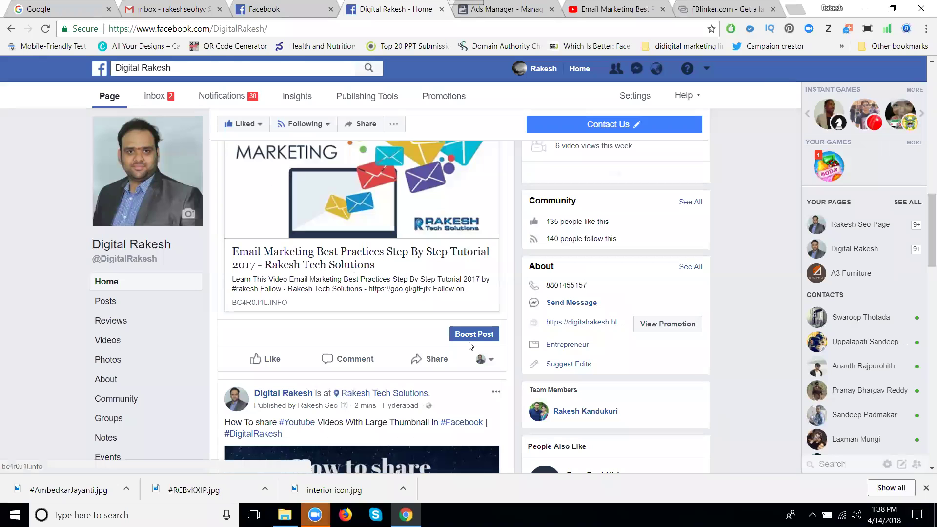
Open the boost setup for the new email marketing post and choose Learn More as its post button
left_click(476, 335)
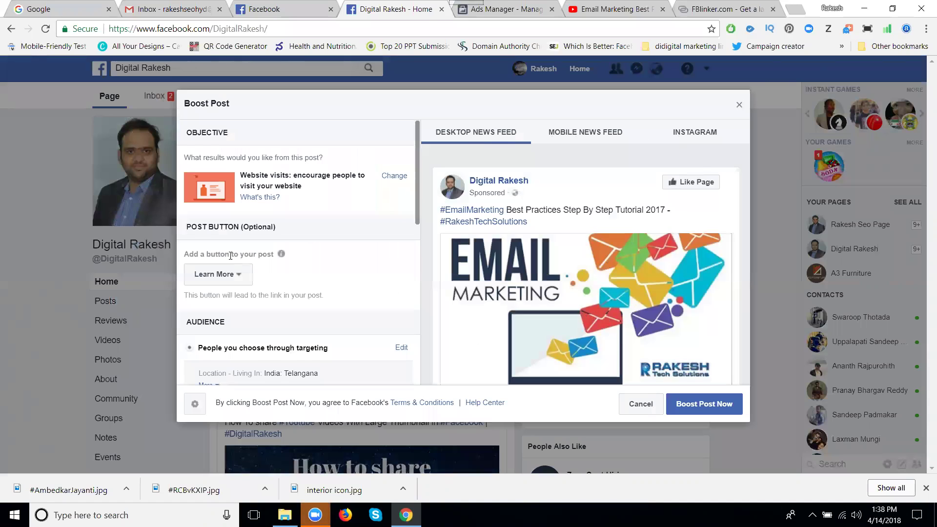
scroll(191, 242, "down", 3)
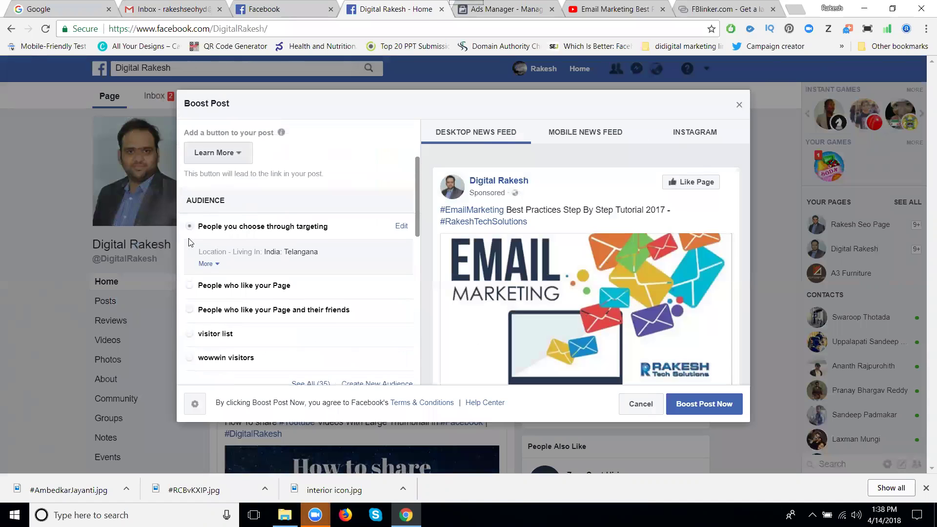
left_click(241, 157)
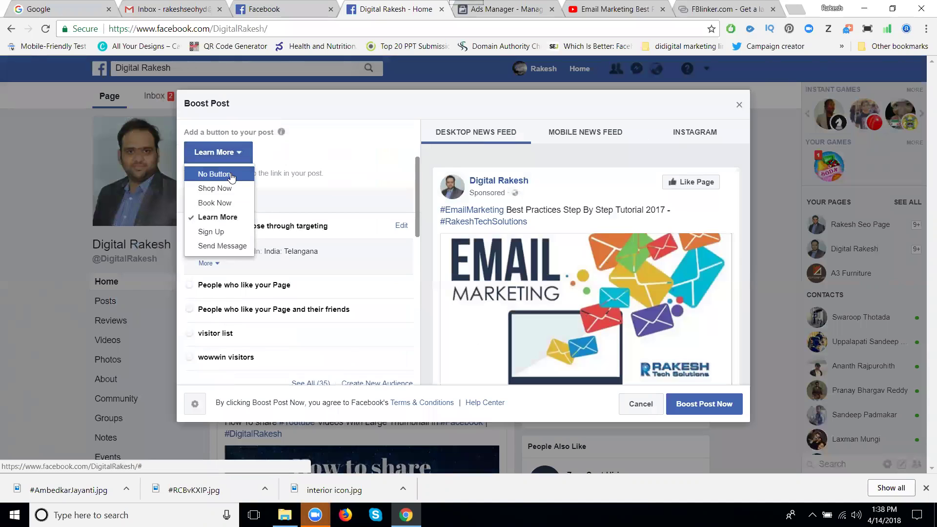
left_click(231, 222)
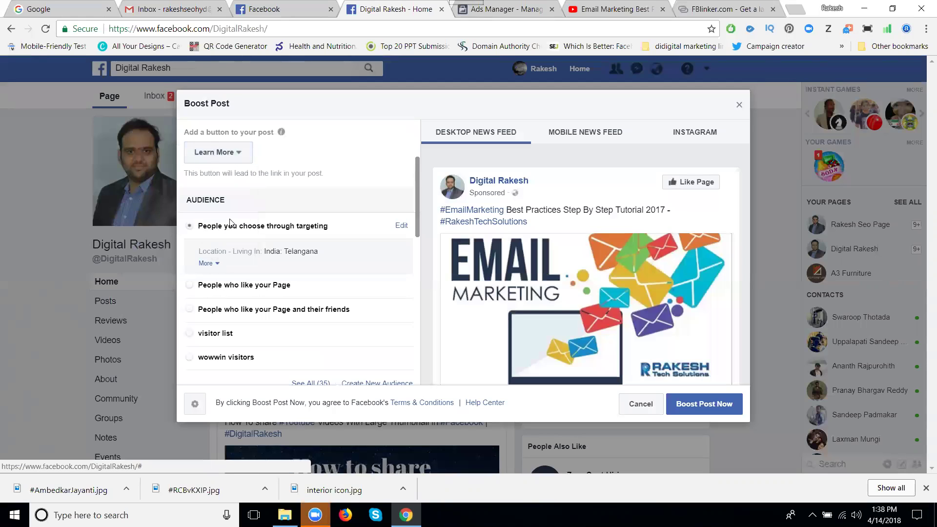
scroll(230, 222, "down", 2)
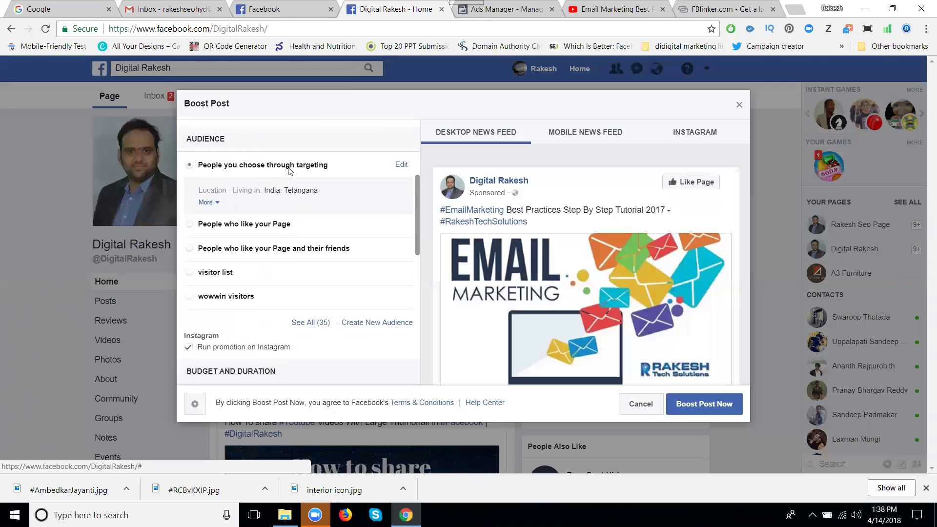
Edit the targeted audience and remove the Best practice, Horse trainer and Hyderabad interests from detailed targeting
left_click(399, 165)
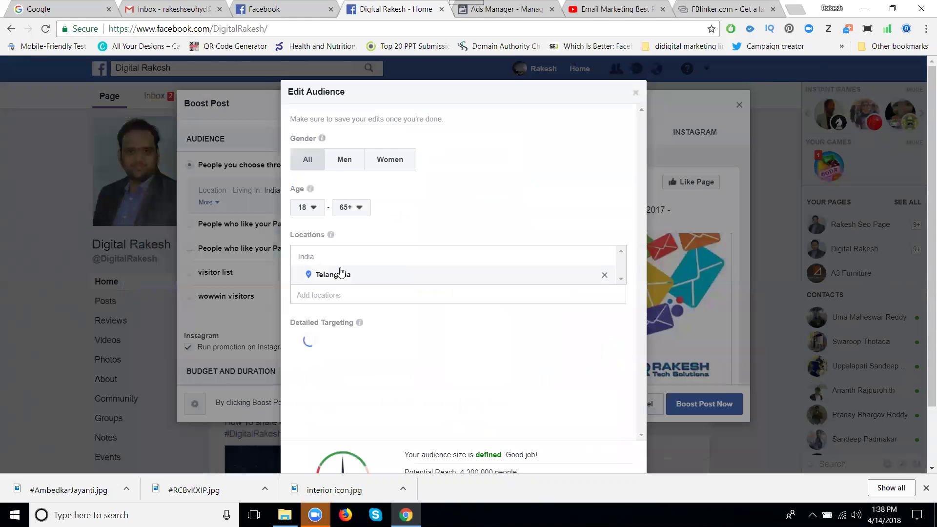
scroll(352, 305, "down", 2)
scroll(352, 306, "down", 1)
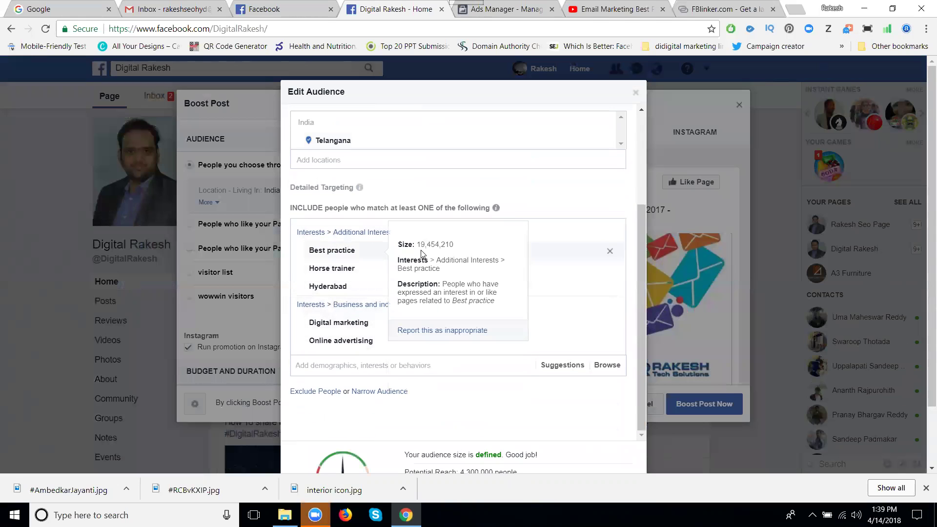
left_click(610, 251)
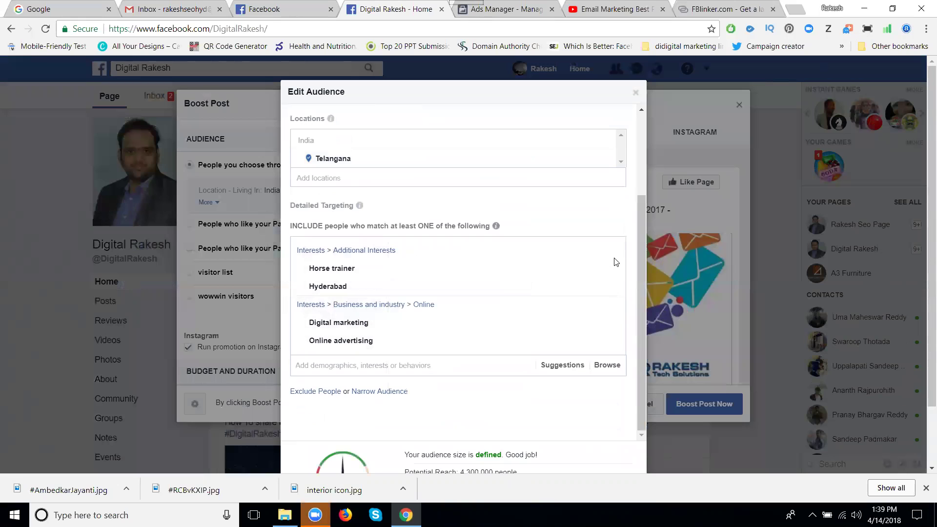
left_click(609, 268)
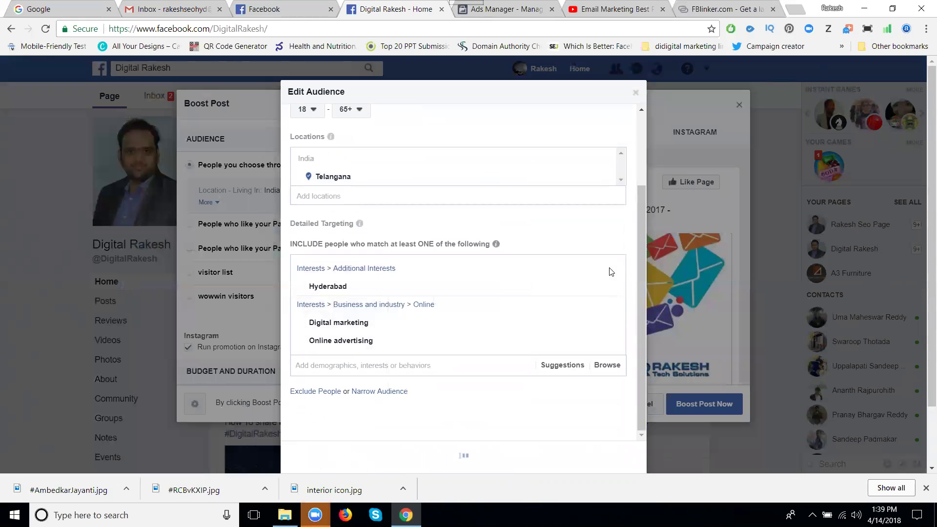
left_click(610, 287)
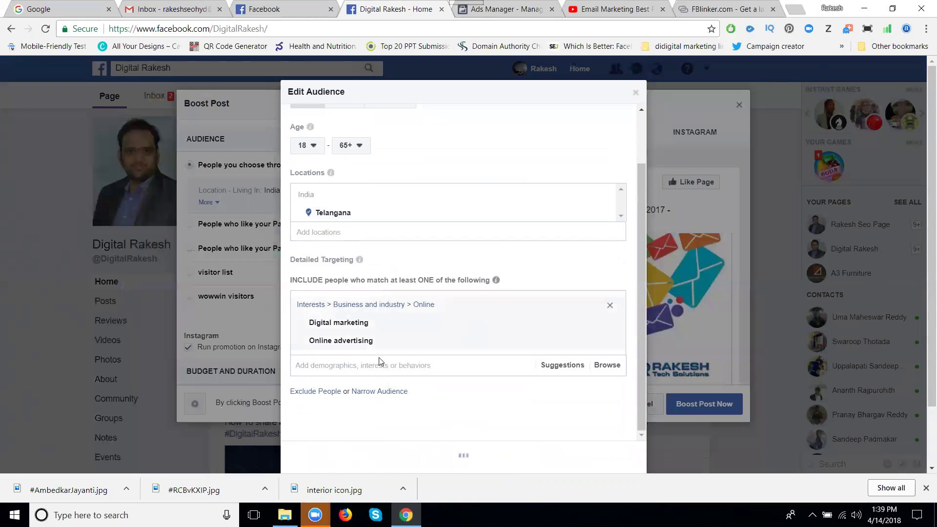
Search detailed targeting for "email marketing" and add the Email service provider (marketing) interest to the audience
type("ema")
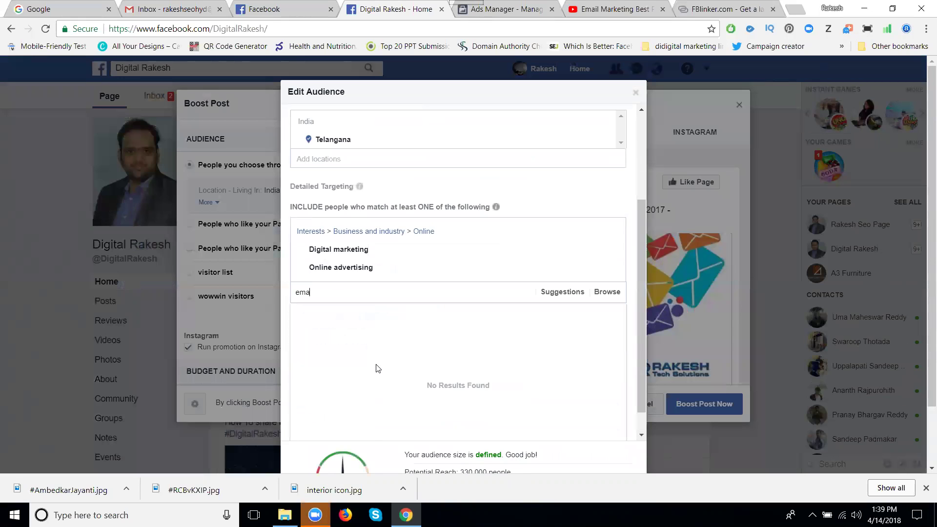
type("il marketing")
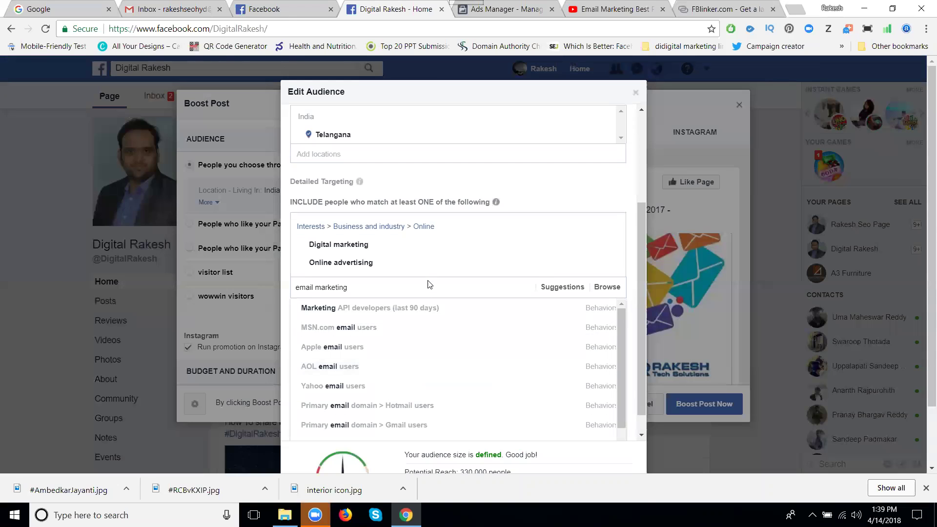
scroll(428, 282, "down", 1)
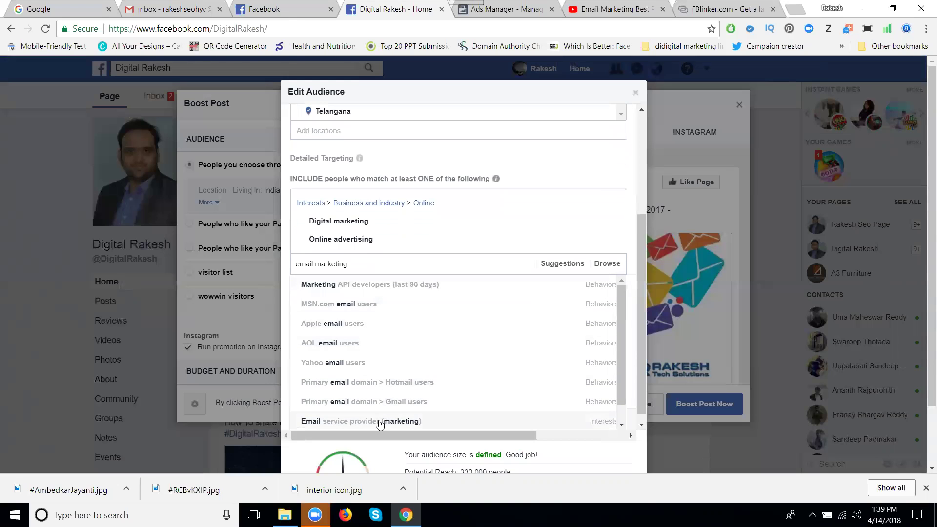
left_click(574, 420)
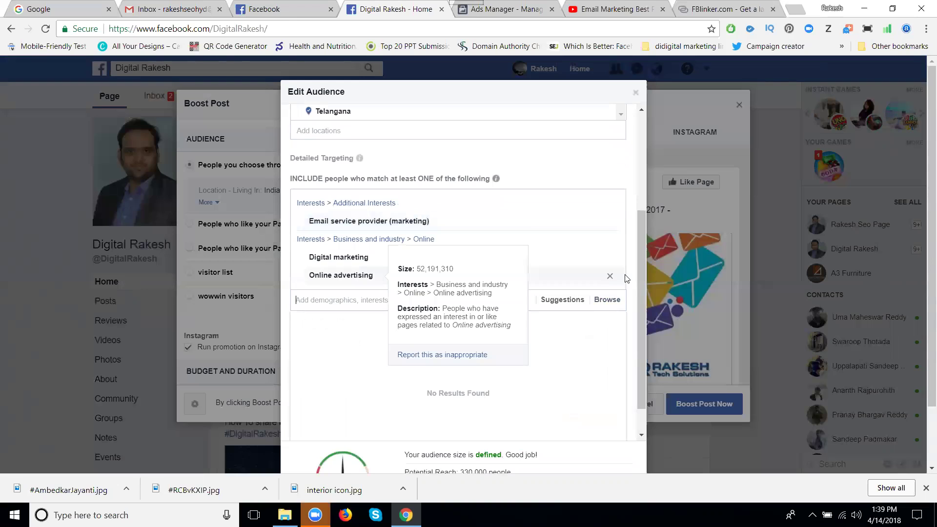
scroll(598, 279, "down", 1)
scroll(599, 279, "down", 2)
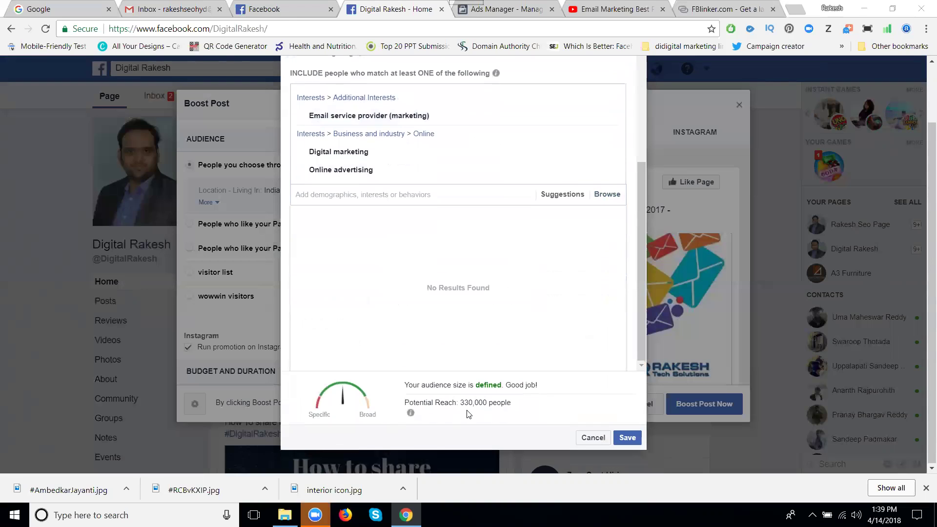
Save the edited audience and give the boost a total budget of 500 INR with a duration of 1 day
left_click(626, 438)
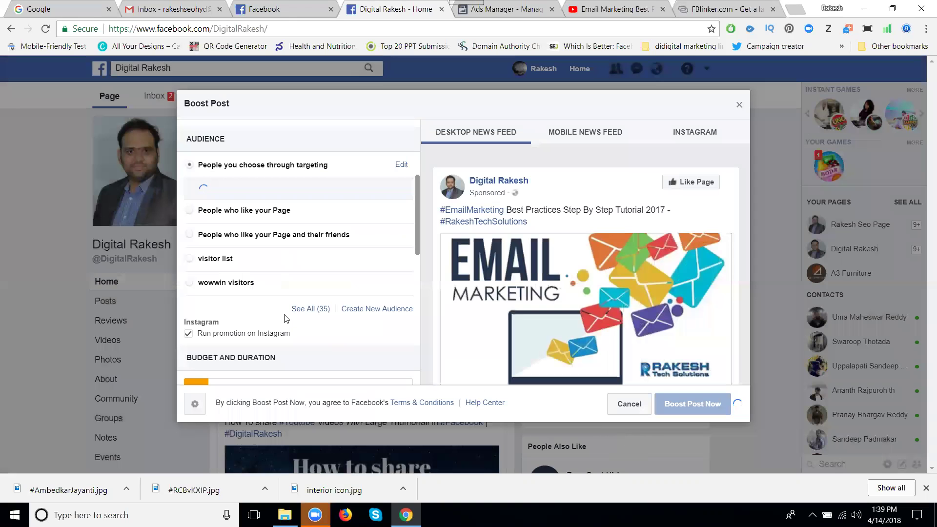
scroll(286, 318, "down", 5)
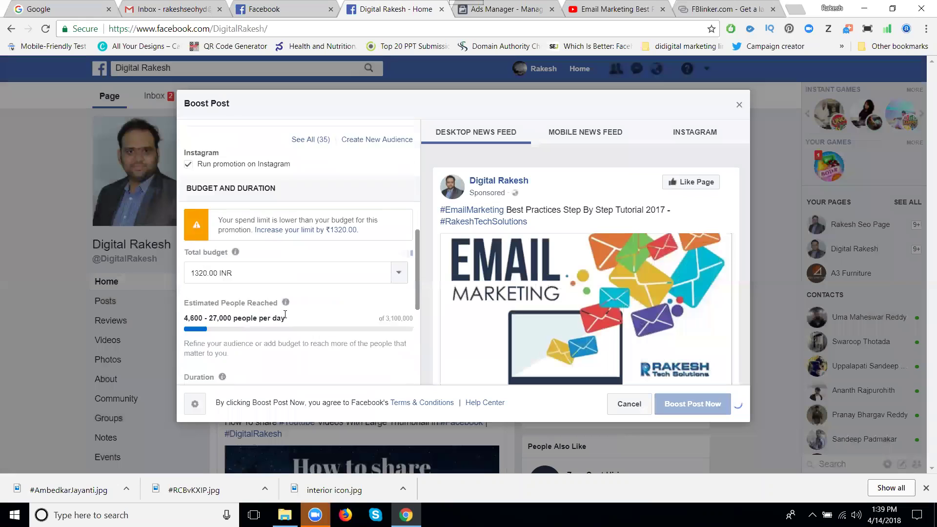
left_click(206, 214)
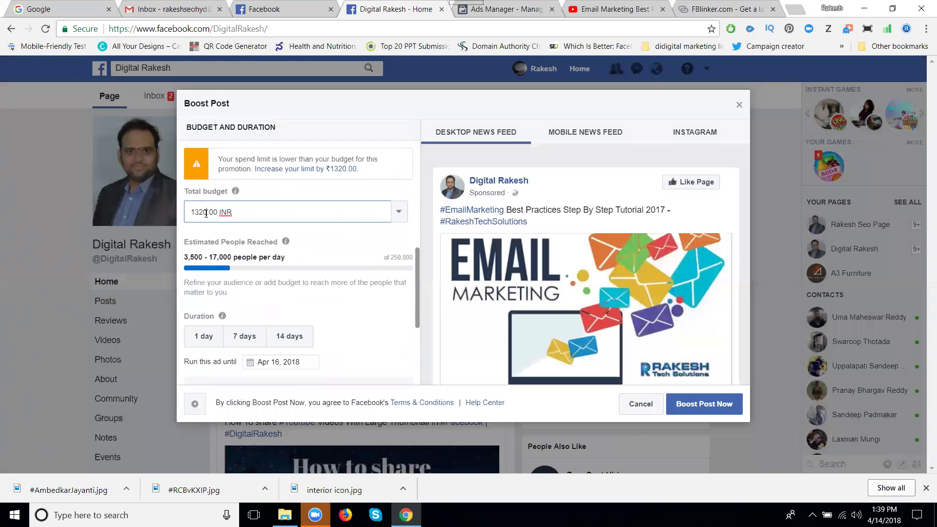
triple_click(206, 213)
type("500")
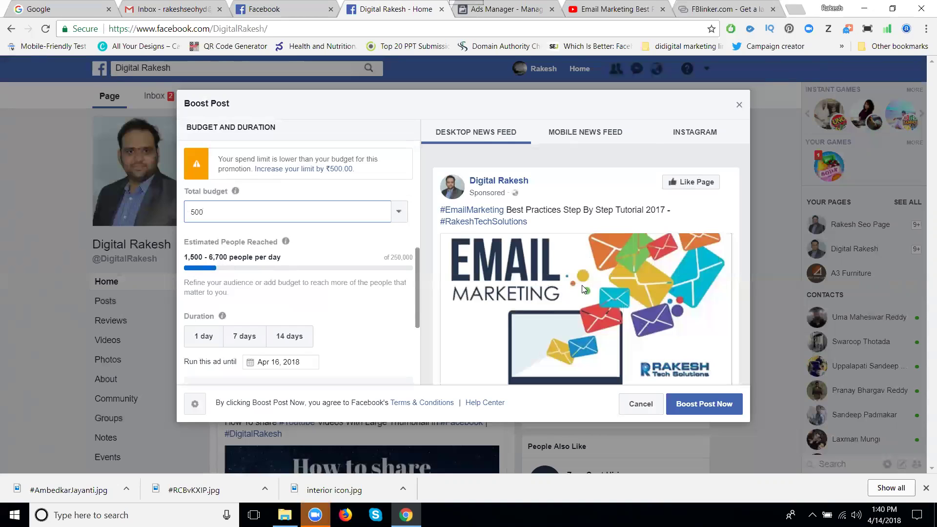
scroll(297, 293, "down", 3)
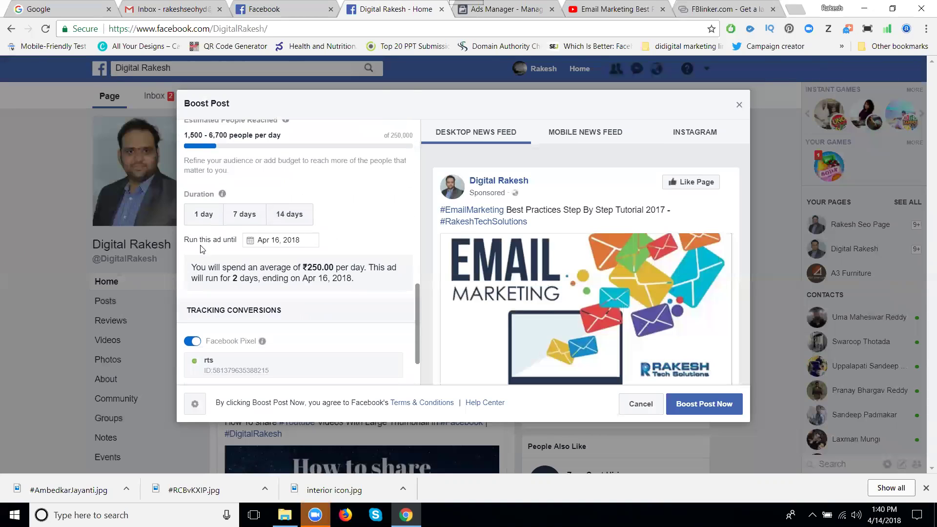
left_click(199, 217)
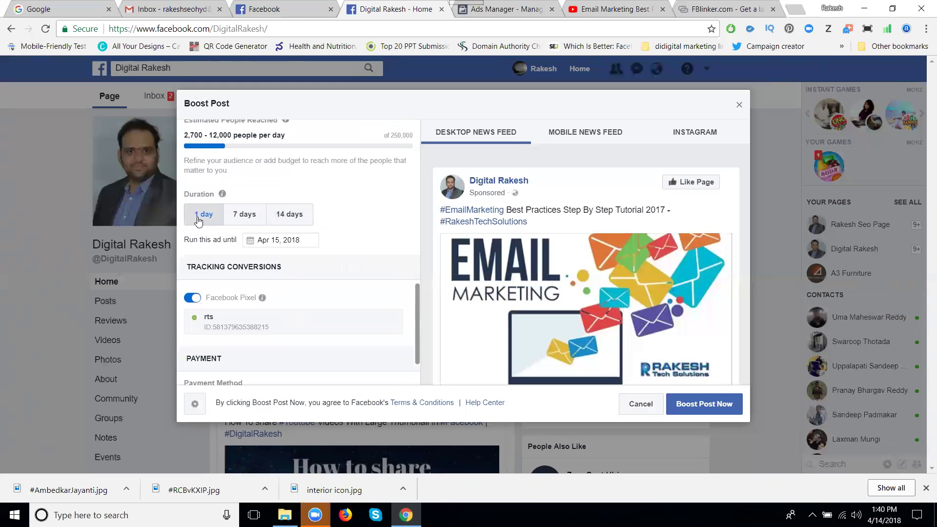
Submit the post boost without adding GST information, decline the duration extension and close the boost results
left_click(713, 405)
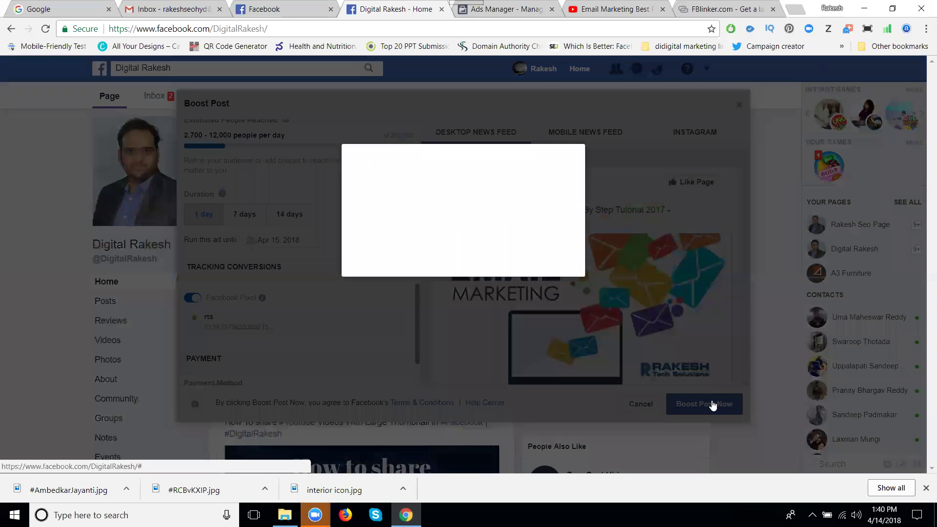
left_click(543, 288)
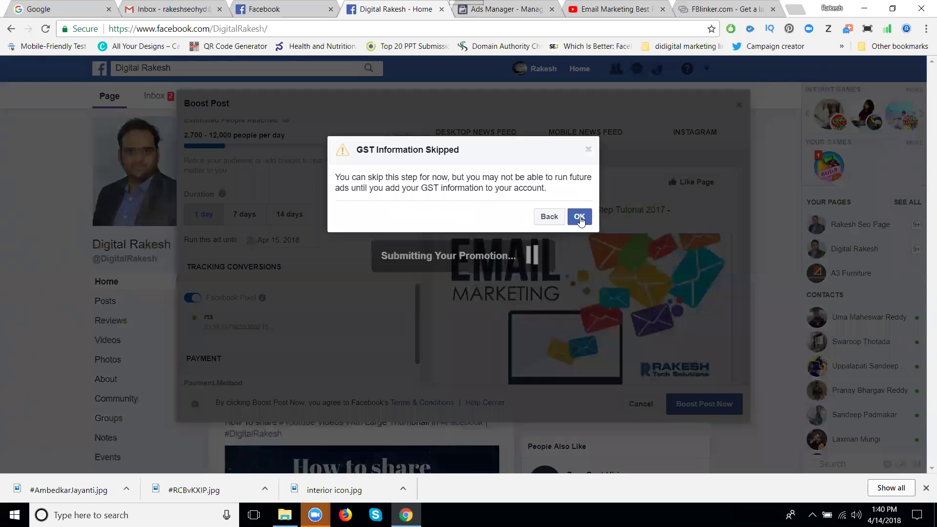
left_click(579, 217)
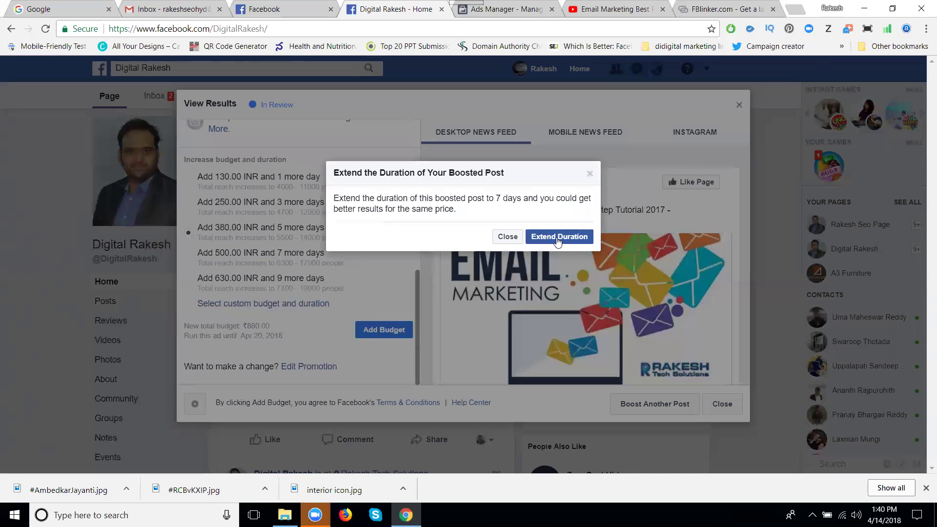
left_click(508, 238)
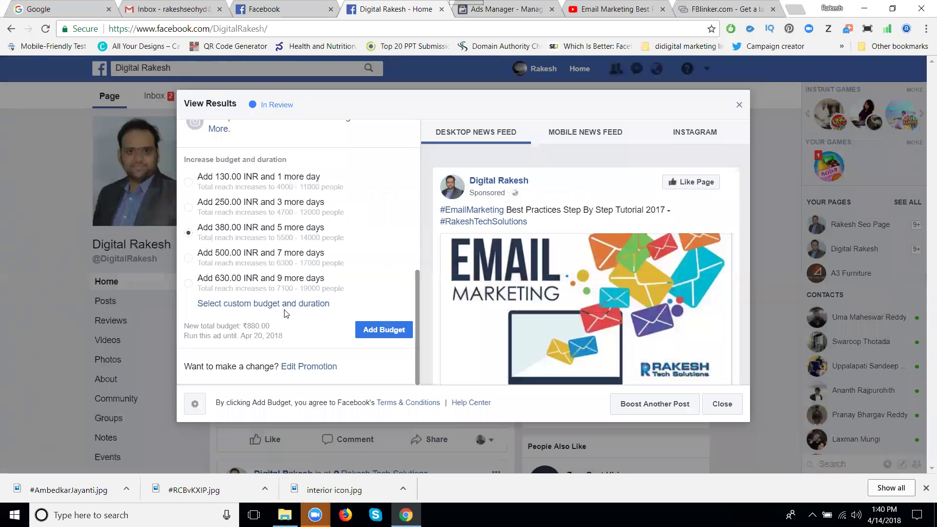
left_click(716, 403)
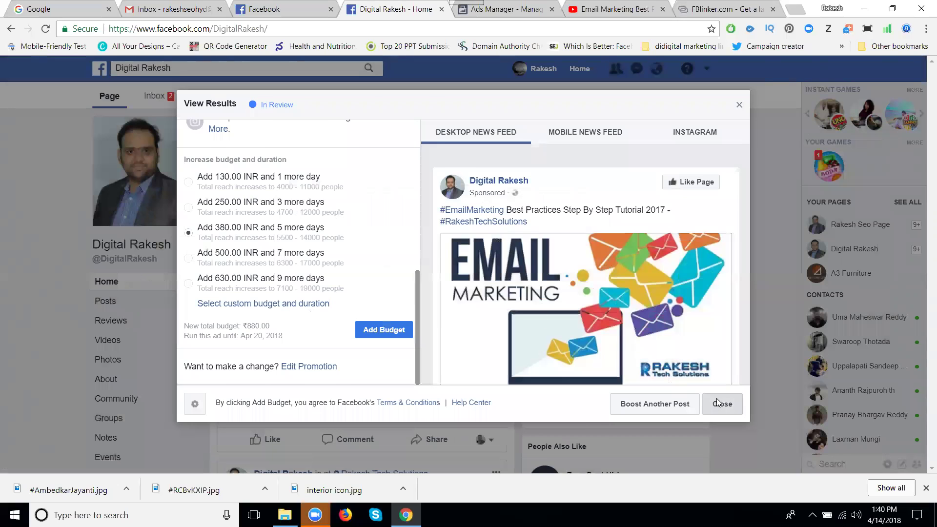
Switch to Ads Manager and reload the campaigns list
left_click(517, 8)
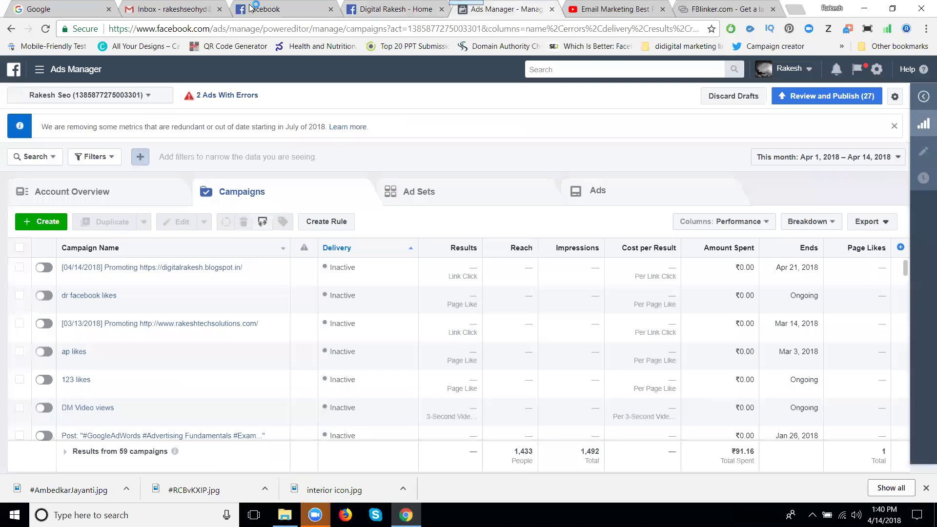
left_click(47, 29)
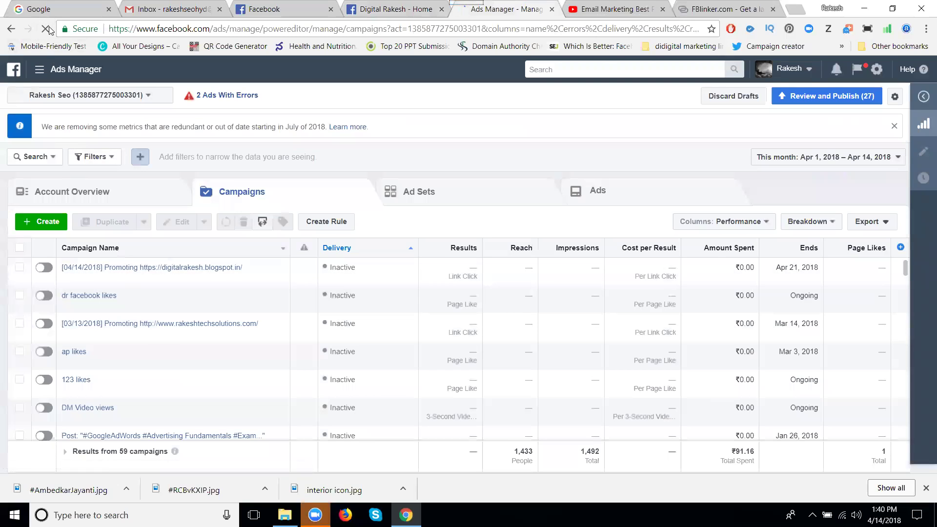